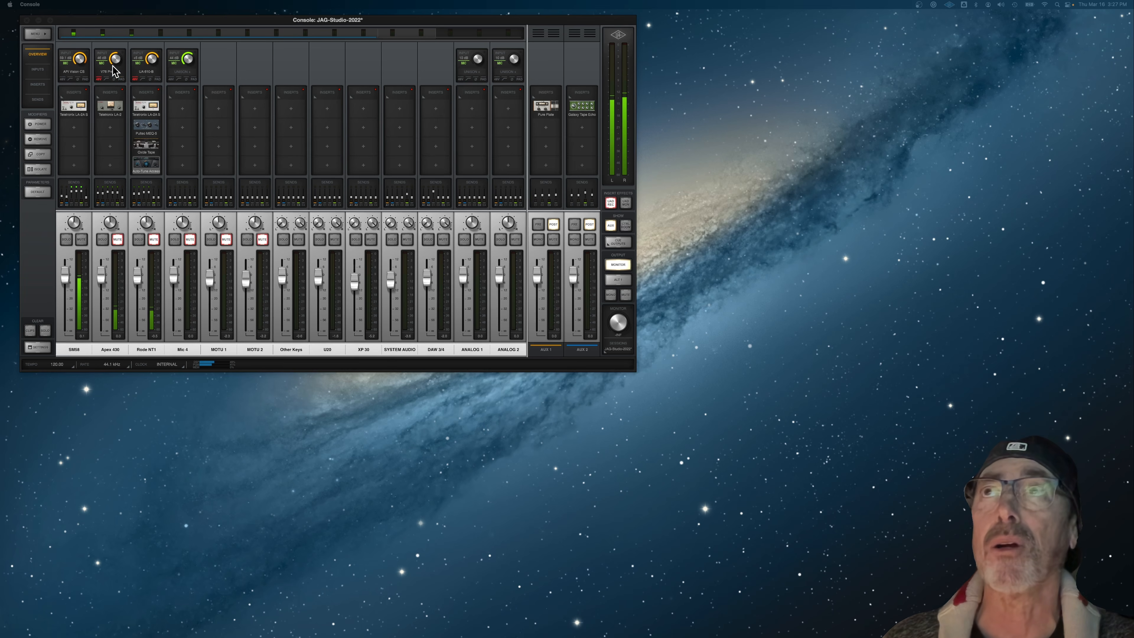
Step: Inspect the SM58 channel's API Vision strip and browse its Unison plug-in categories Delay, Guitar & Bass, and Channel Strip & Preamp
left_click(80, 70)
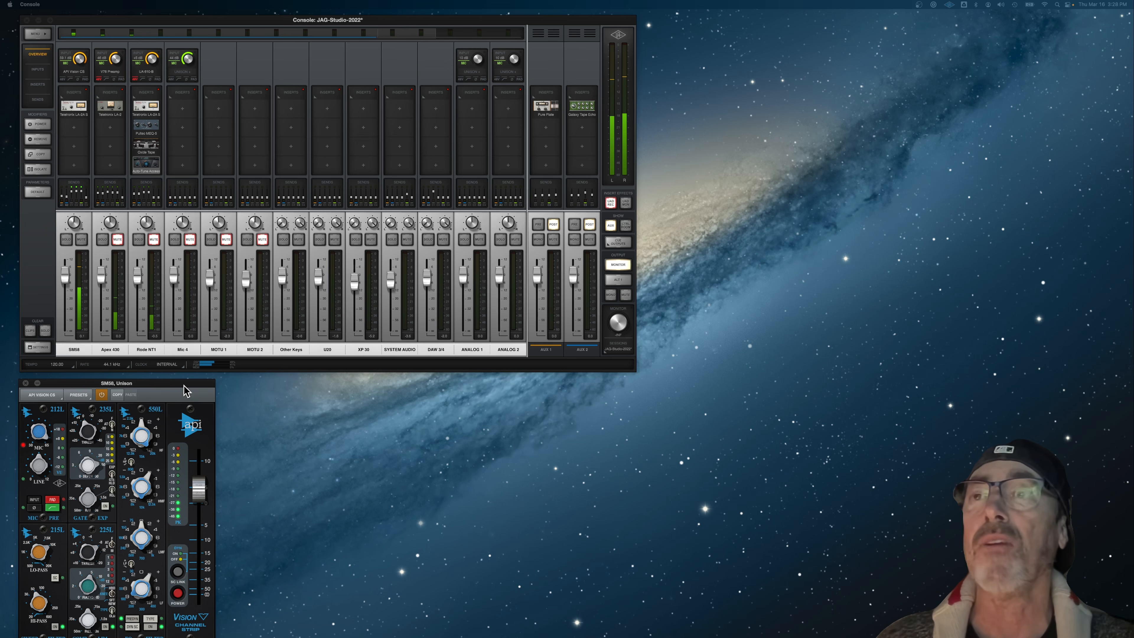
left_click_drag(41, 444, 39, 443)
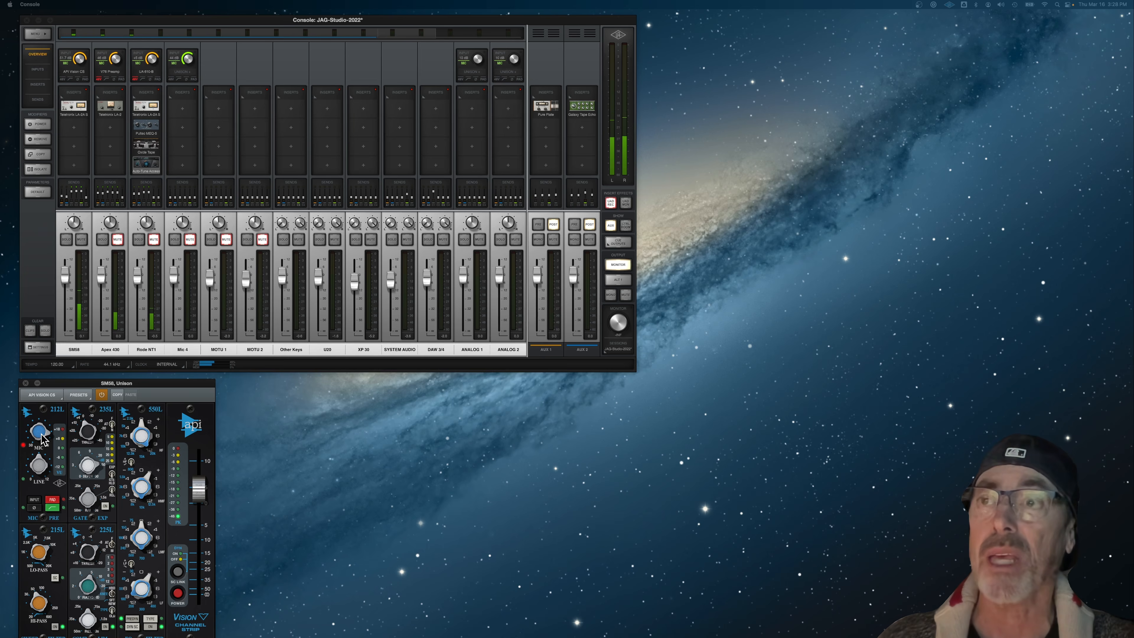
left_click(69, 72)
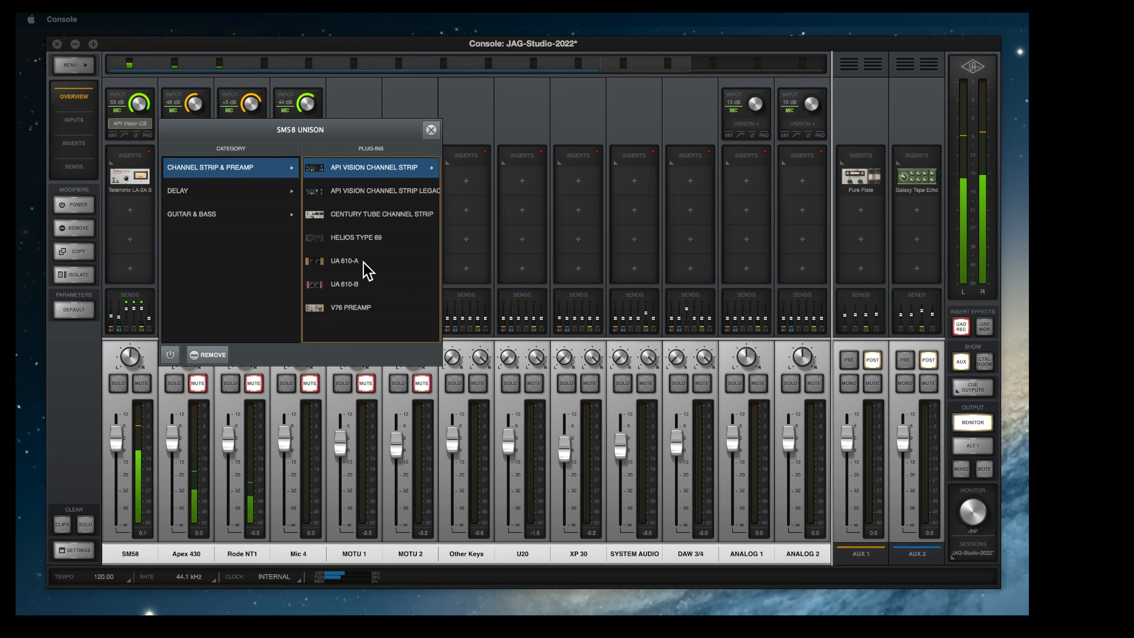
left_click(178, 192)
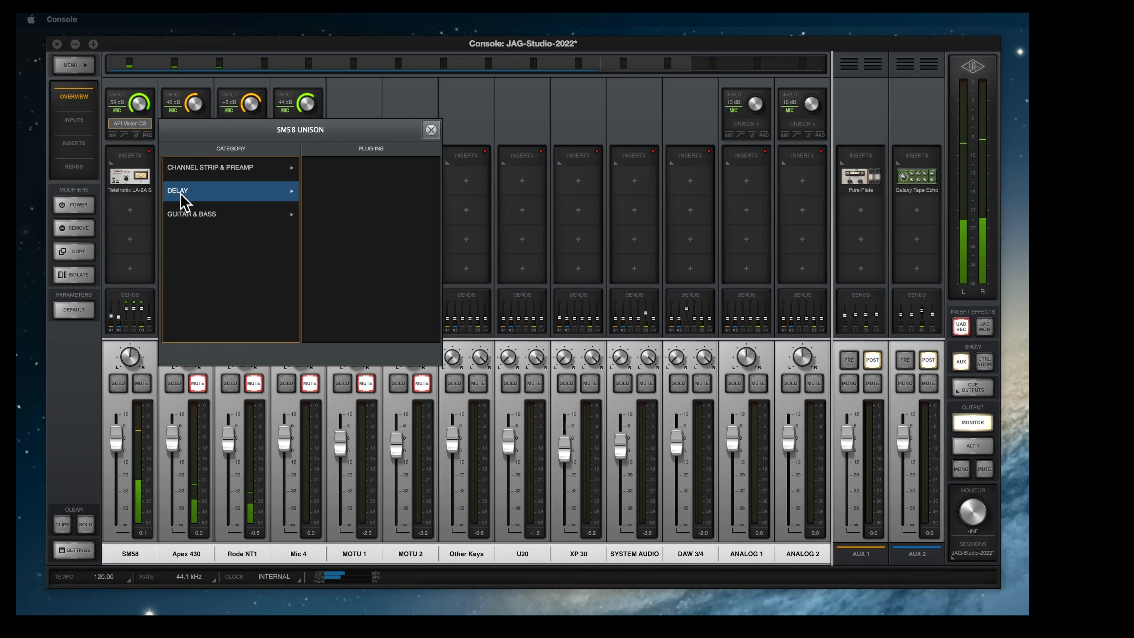
left_click(203, 215)
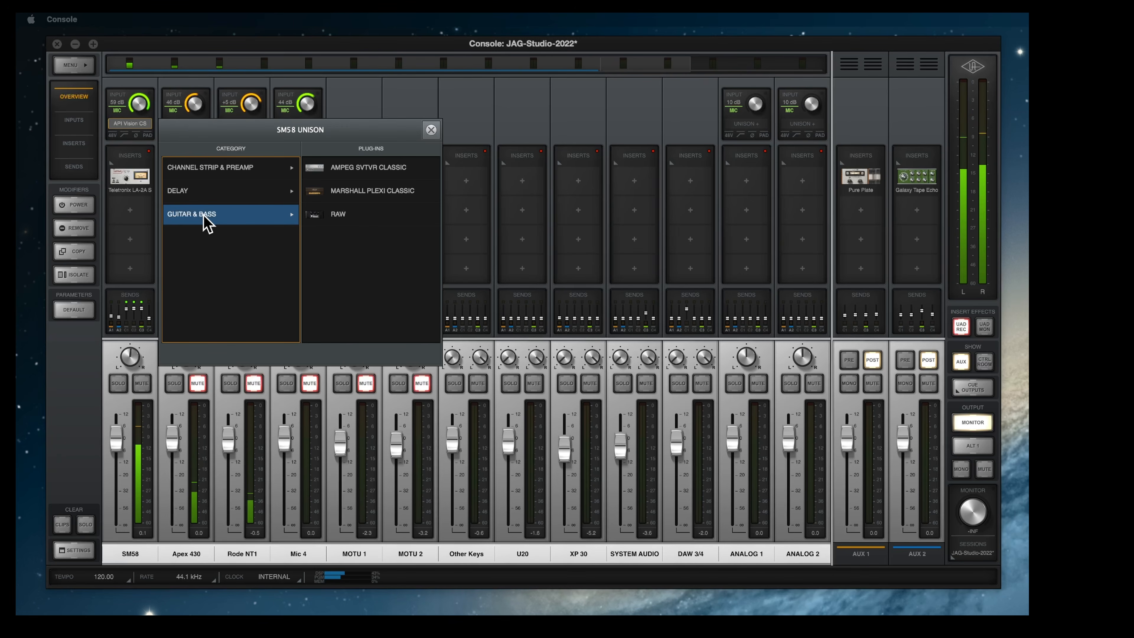
left_click(228, 170)
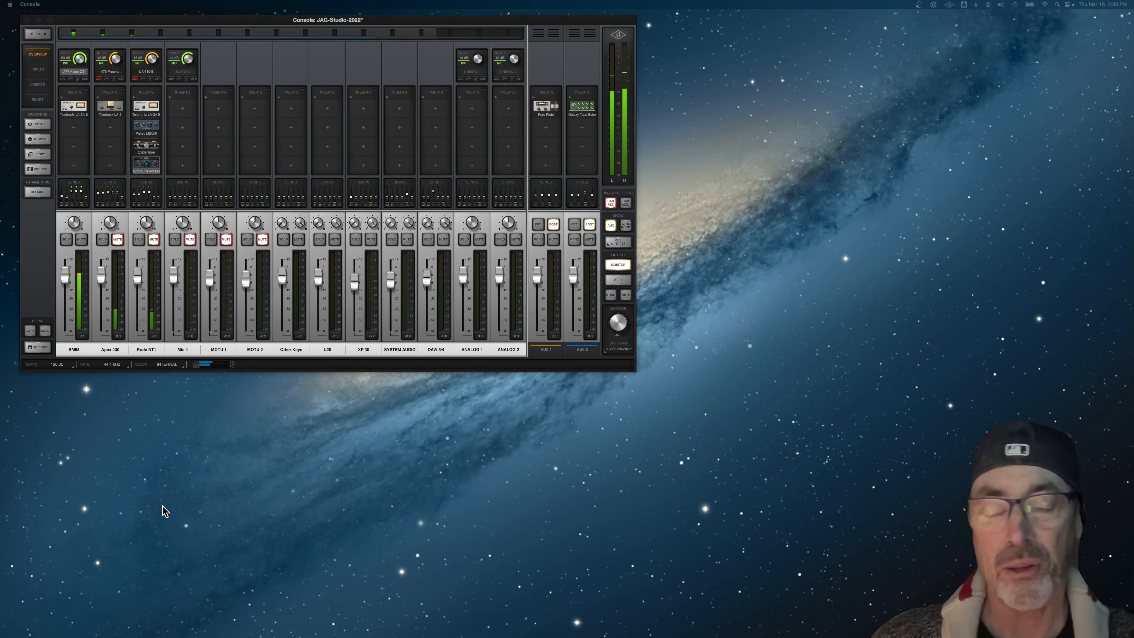
Step: Open the console settings and review the hardware options, the I/O matrix and the beginning of the plug-in list
left_click(40, 348)
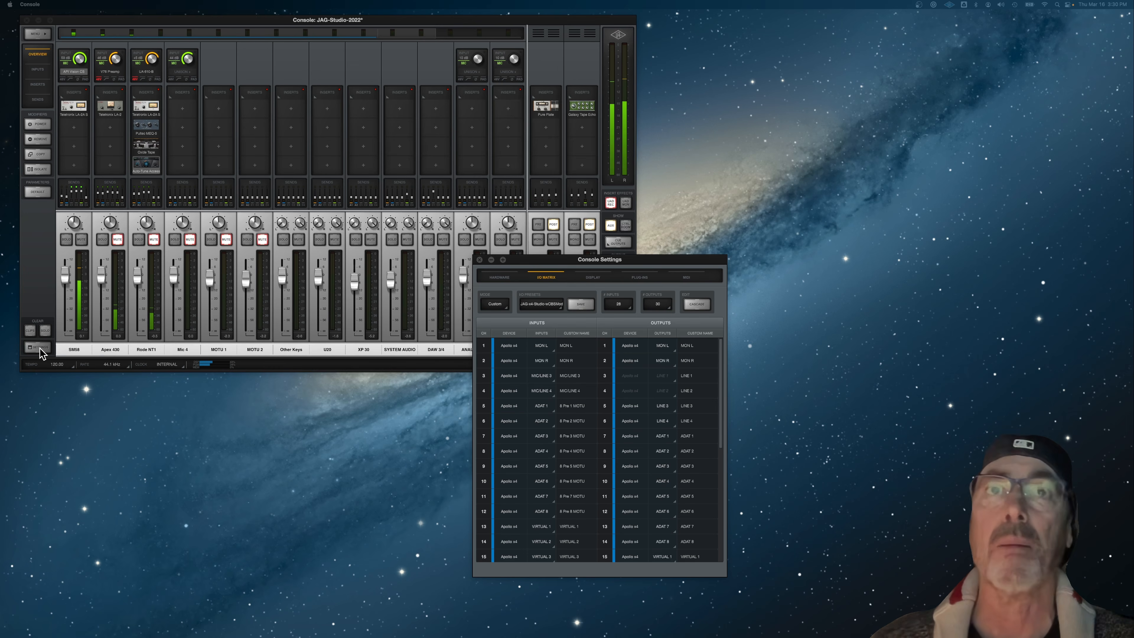
left_click(498, 277)
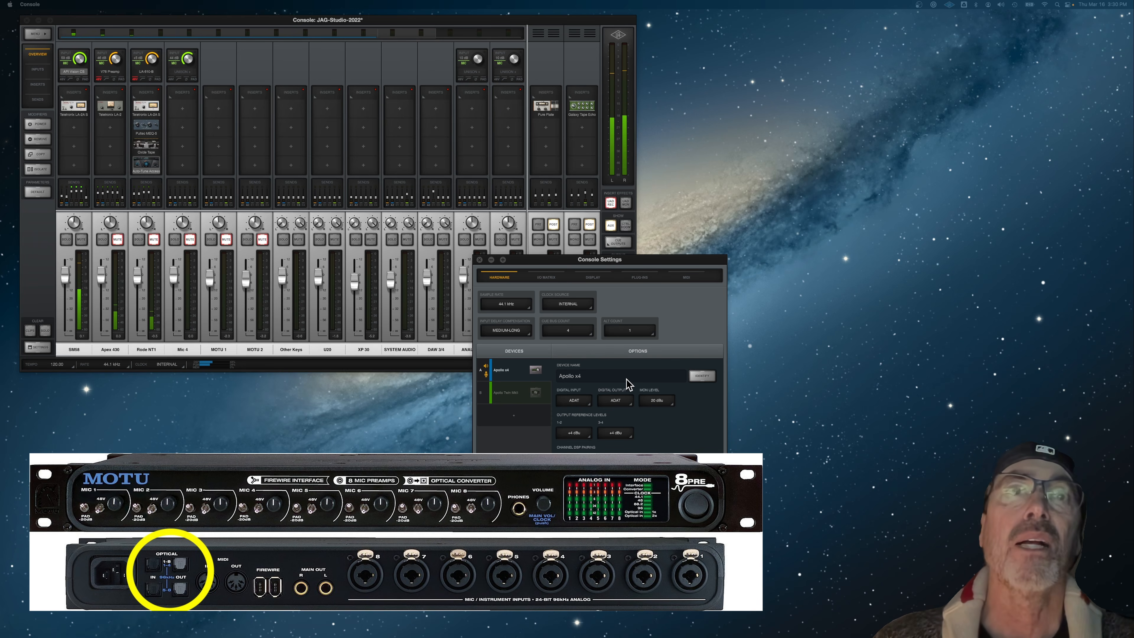
left_click(547, 278)
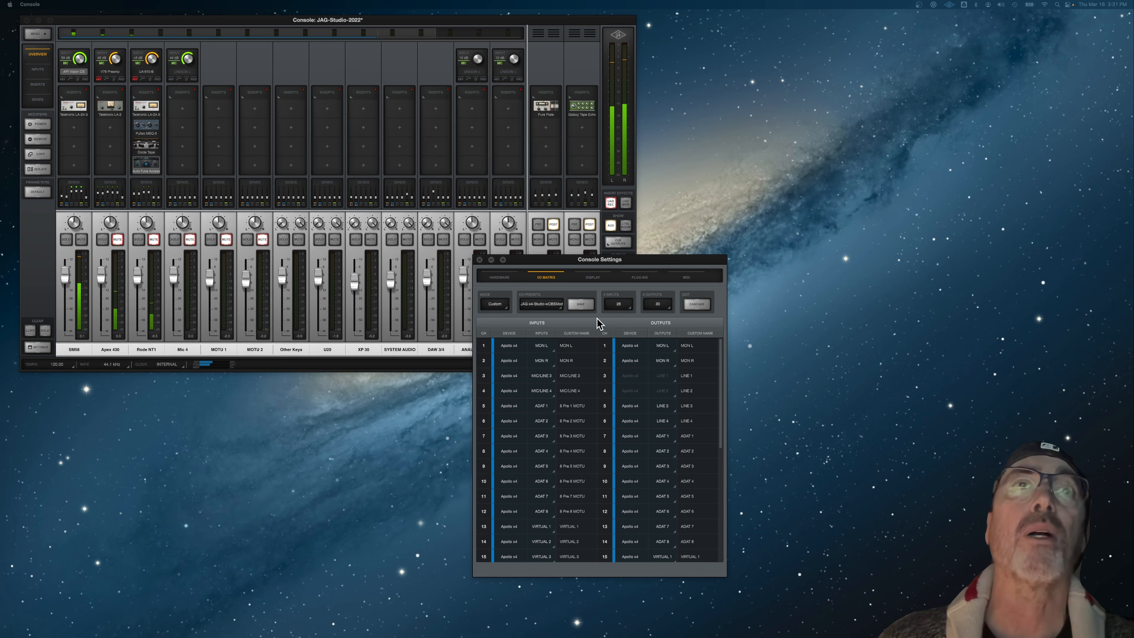
left_click(640, 278)
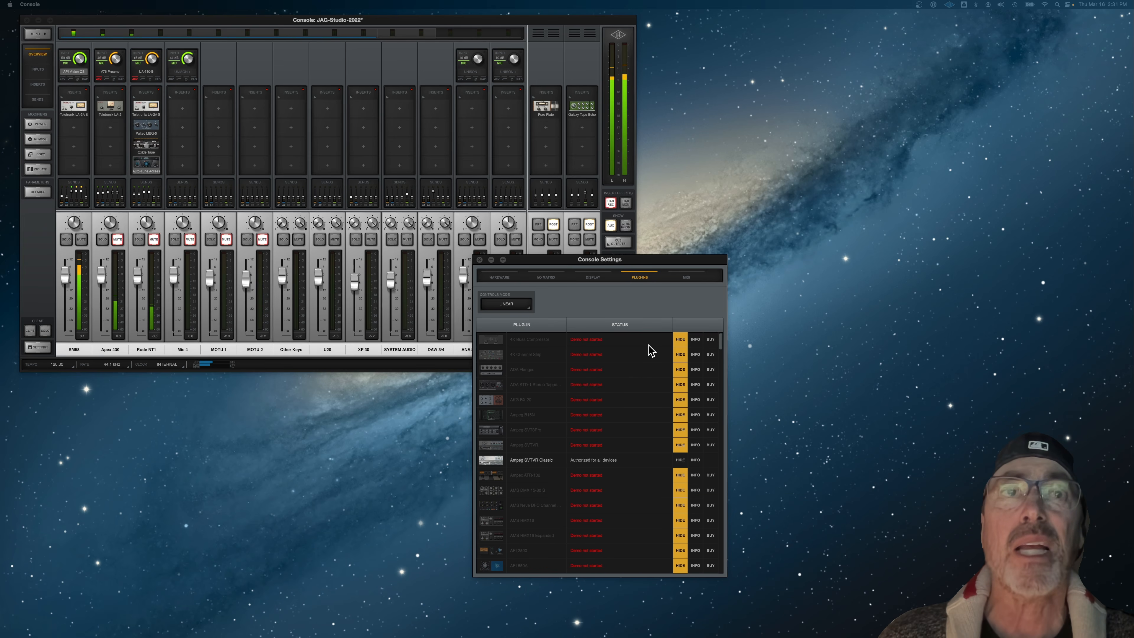
scroll(650, 405, "down", 15)
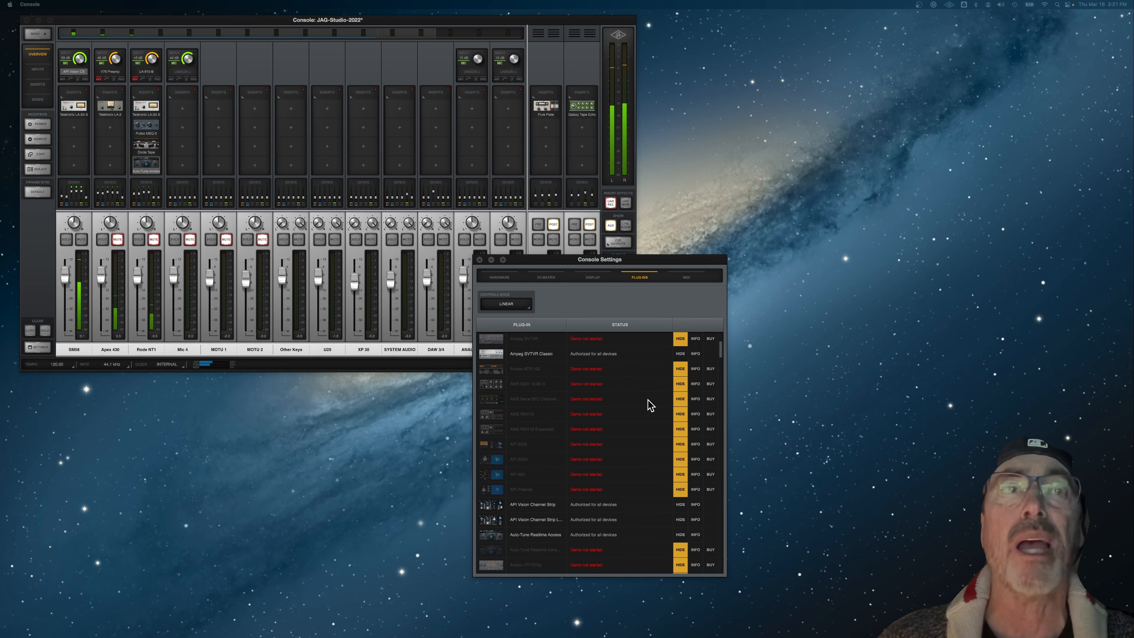
scroll(649, 396, "up", 15)
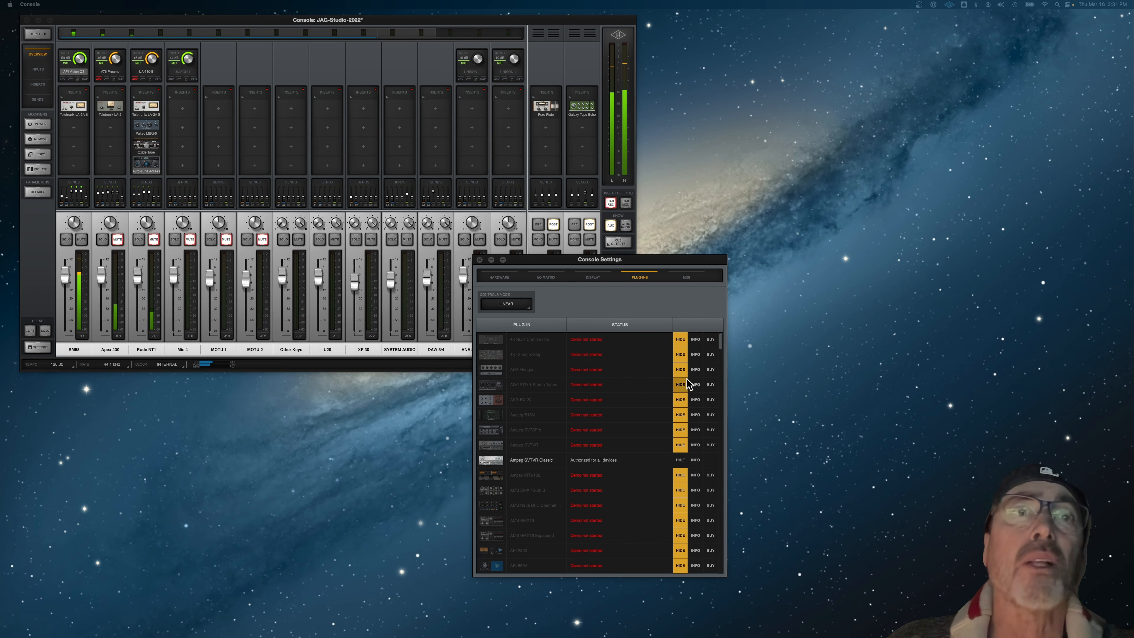
Step: Unhide the first plug-in in the list, the 4K Buss Compressor, and hide it again
left_click(683, 341)
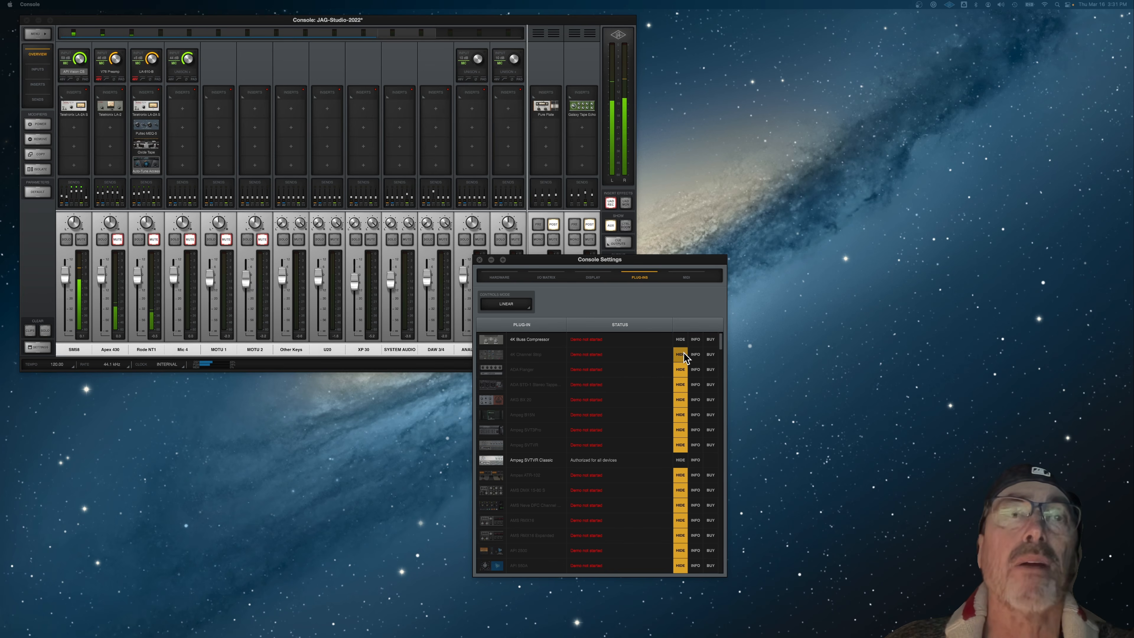
left_click(684, 354)
left_click(681, 340)
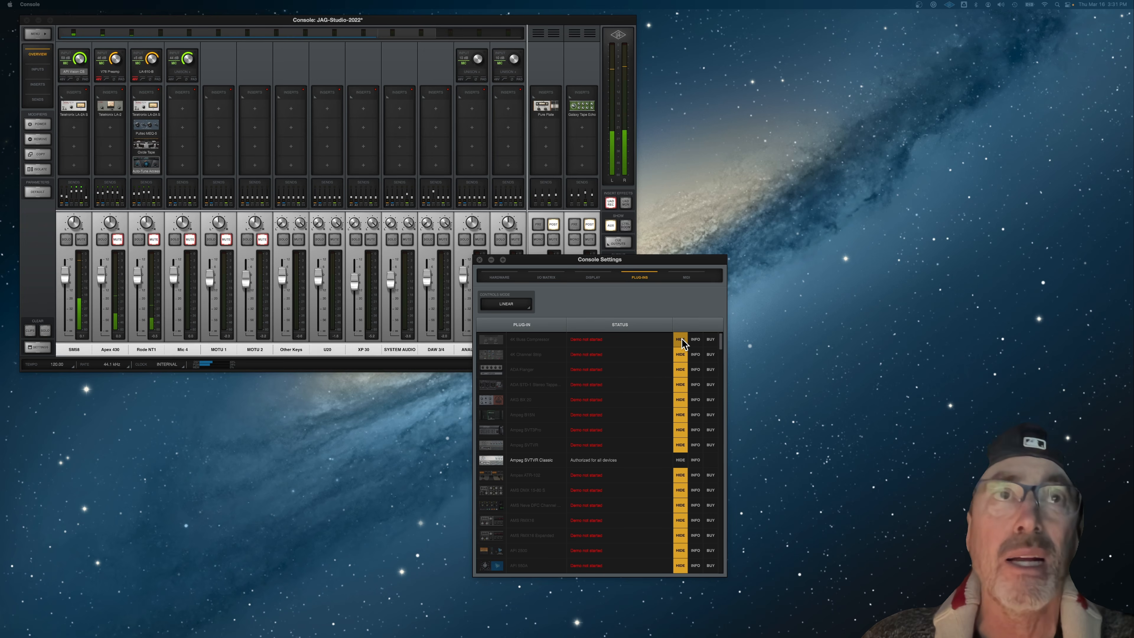
Step: Look through the rest of the plug-in list for authorized and hidden plug-ins, and close the console settings
scroll(654, 433, "down", 5)
scroll(654, 446, "down", 10)
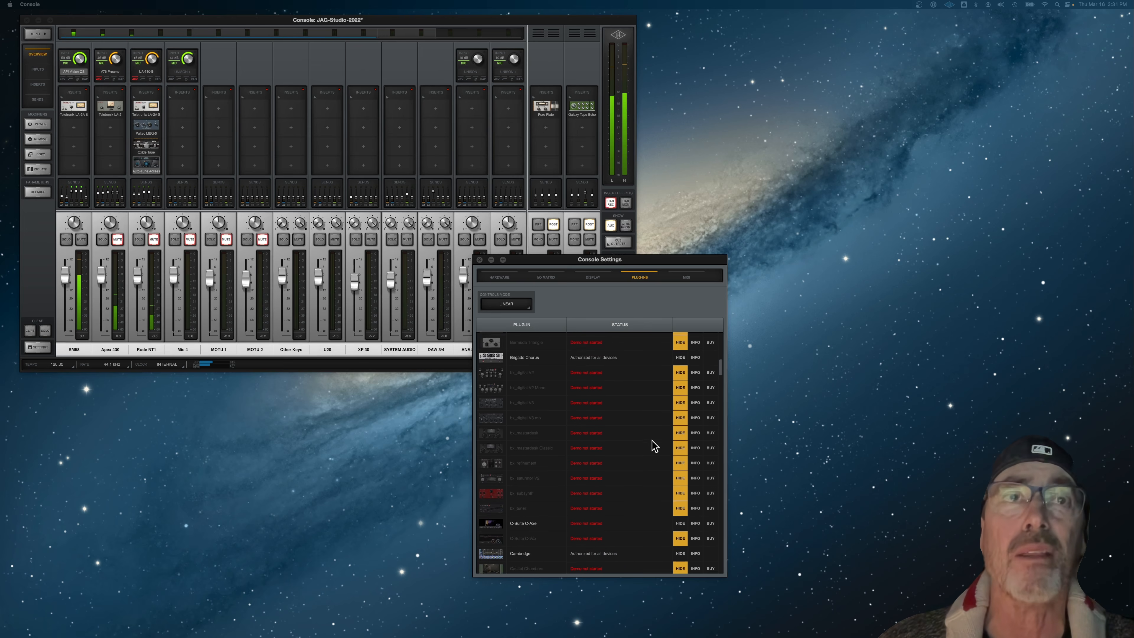
scroll(655, 446, "down", 12)
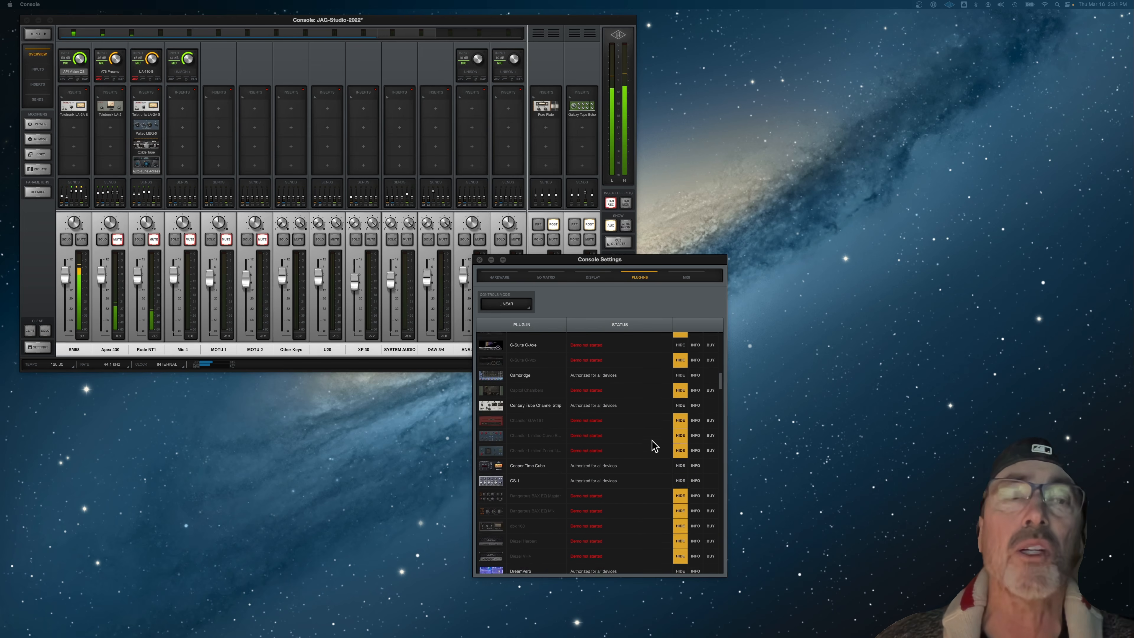
scroll(654, 446, "down", 10)
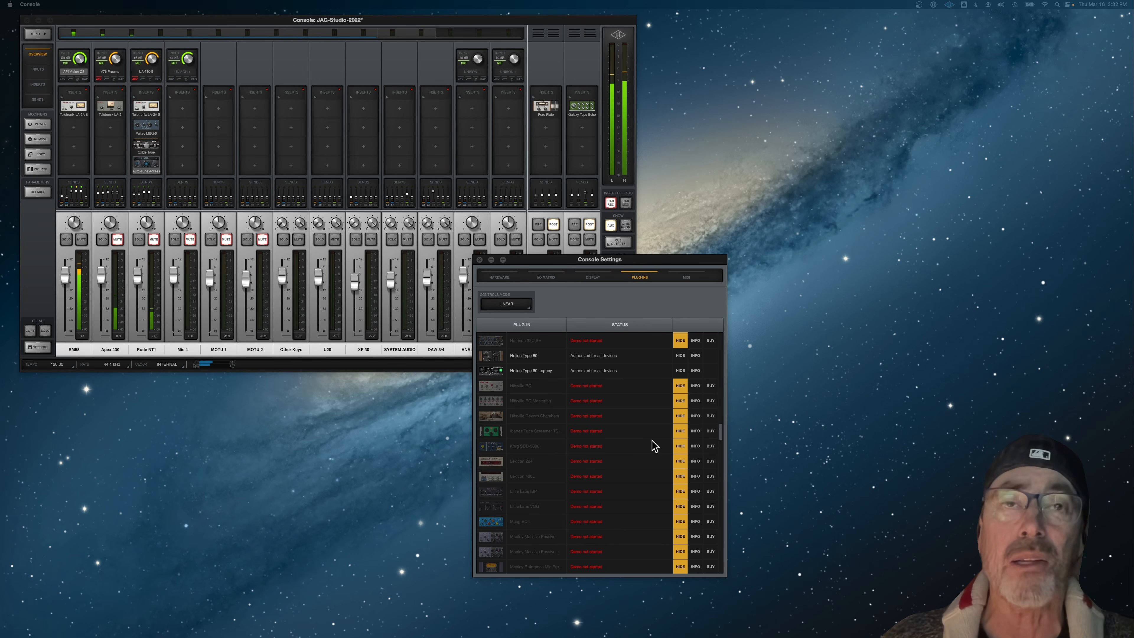
scroll(654, 476, "down", 10)
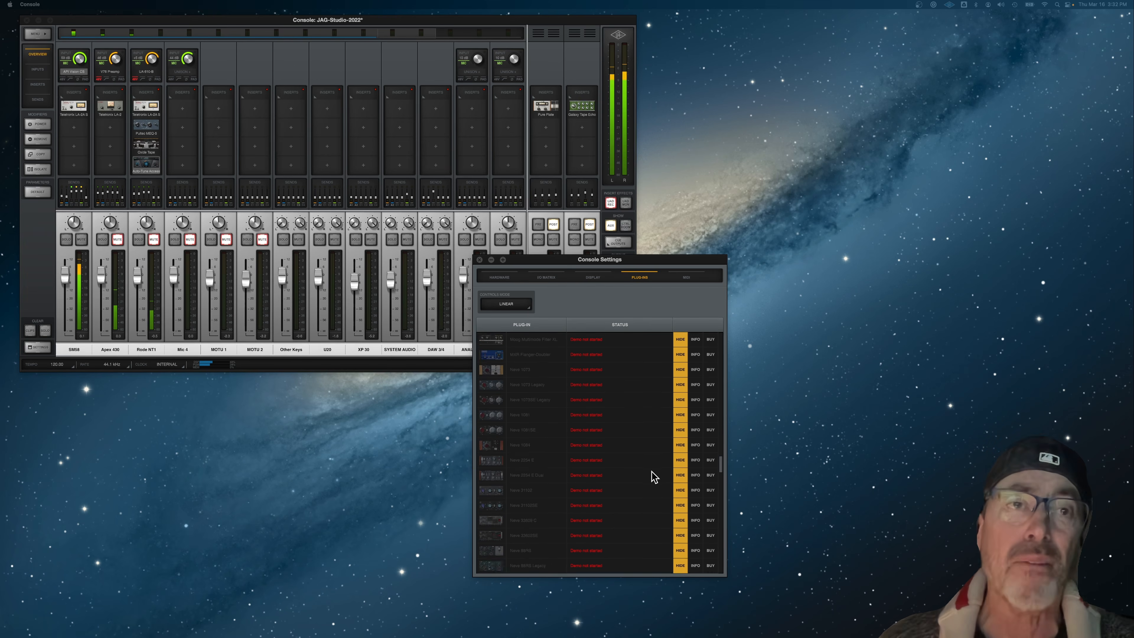
scroll(654, 476, "down", 10)
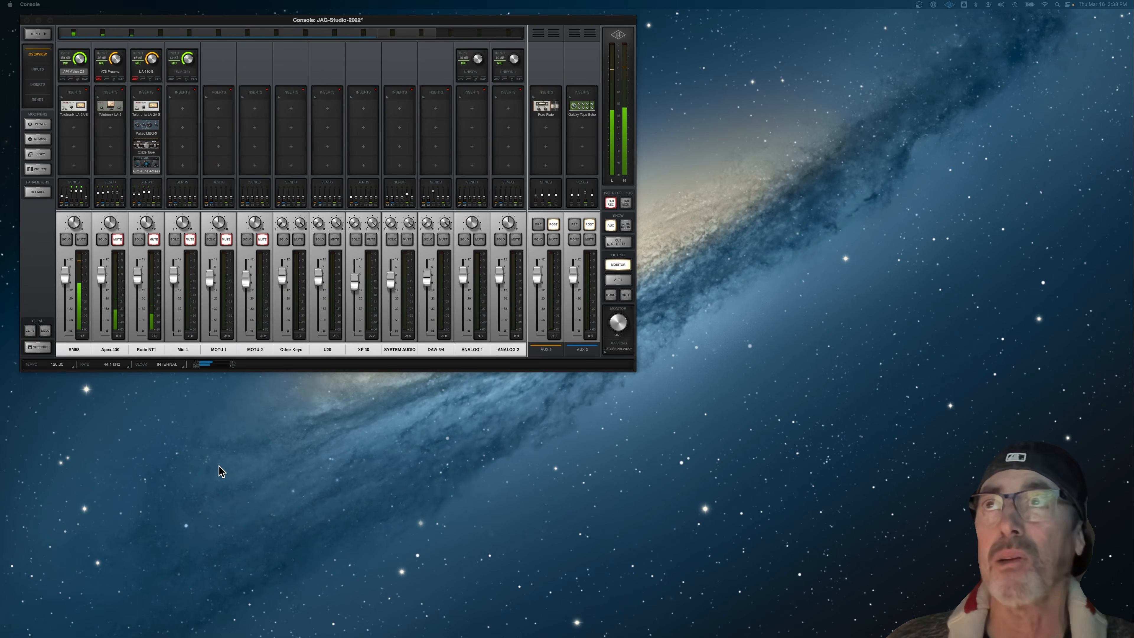
Step: Inspect the SM58 channel's API Vision preamp and Teletronix LA-2A insert side by side, and close both plug-in windows
left_click(74, 72)
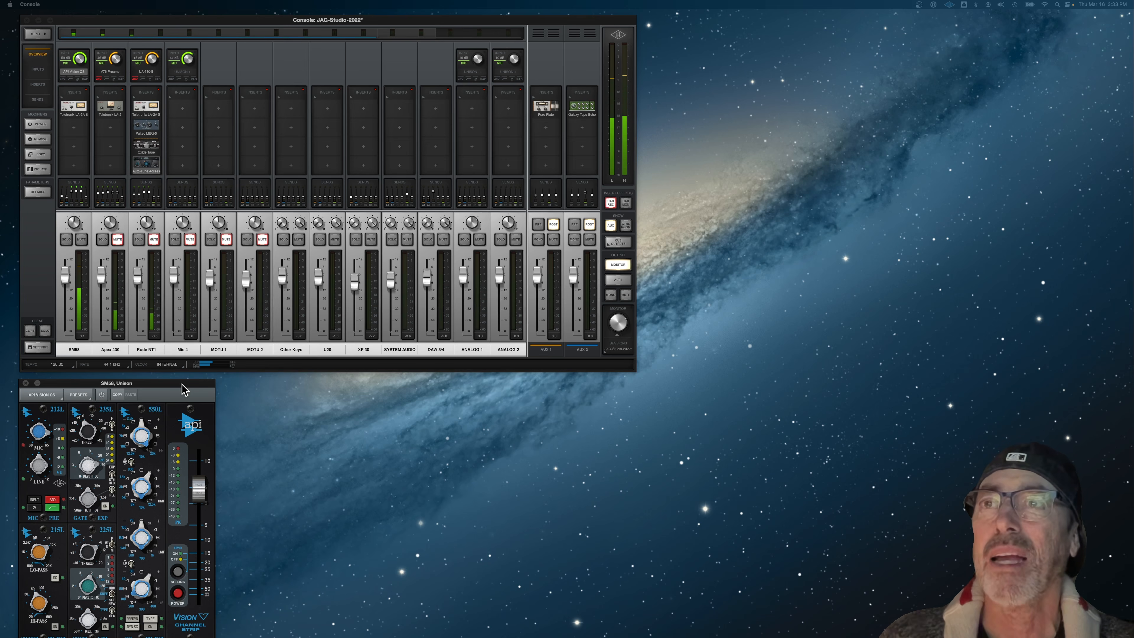
left_click_drag(183, 385, 397, 304)
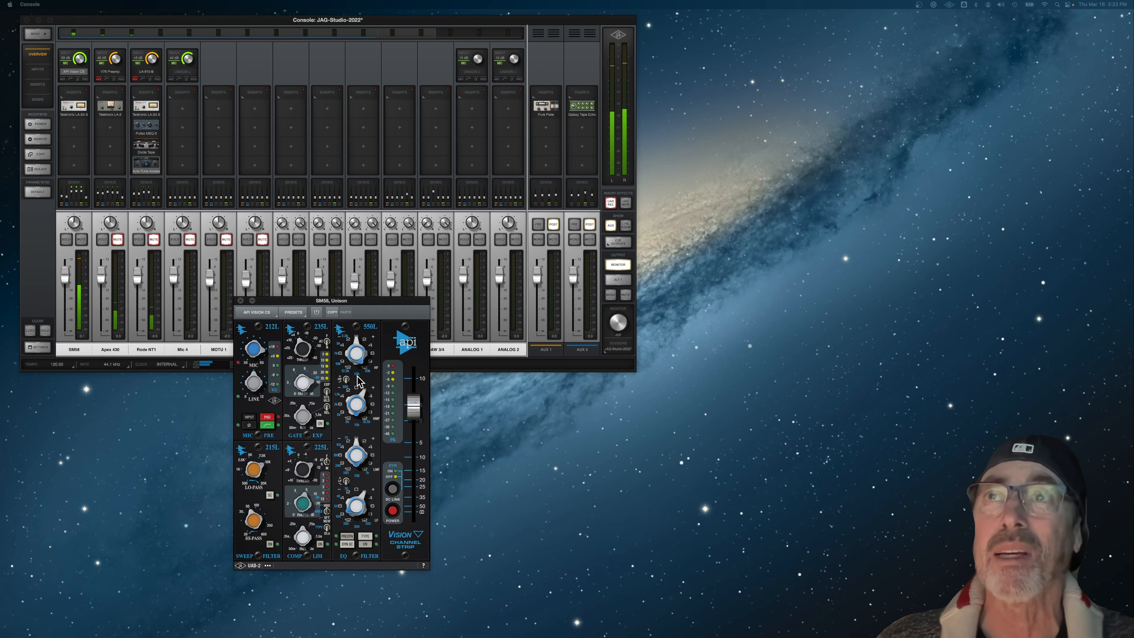
left_click(79, 109)
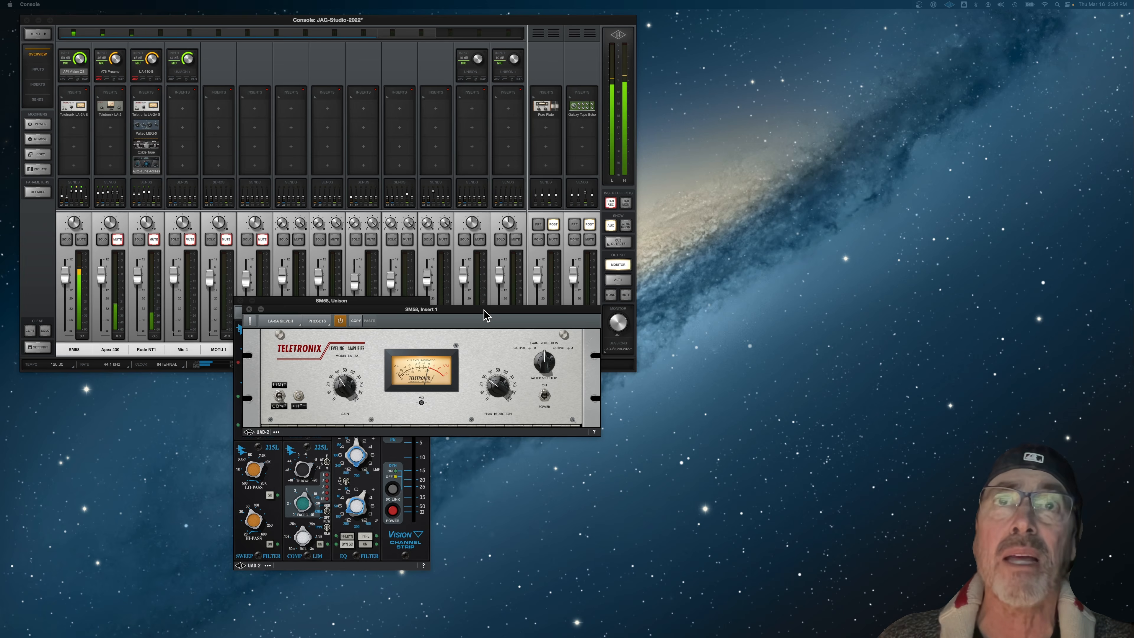
left_click_drag(486, 314, 689, 392)
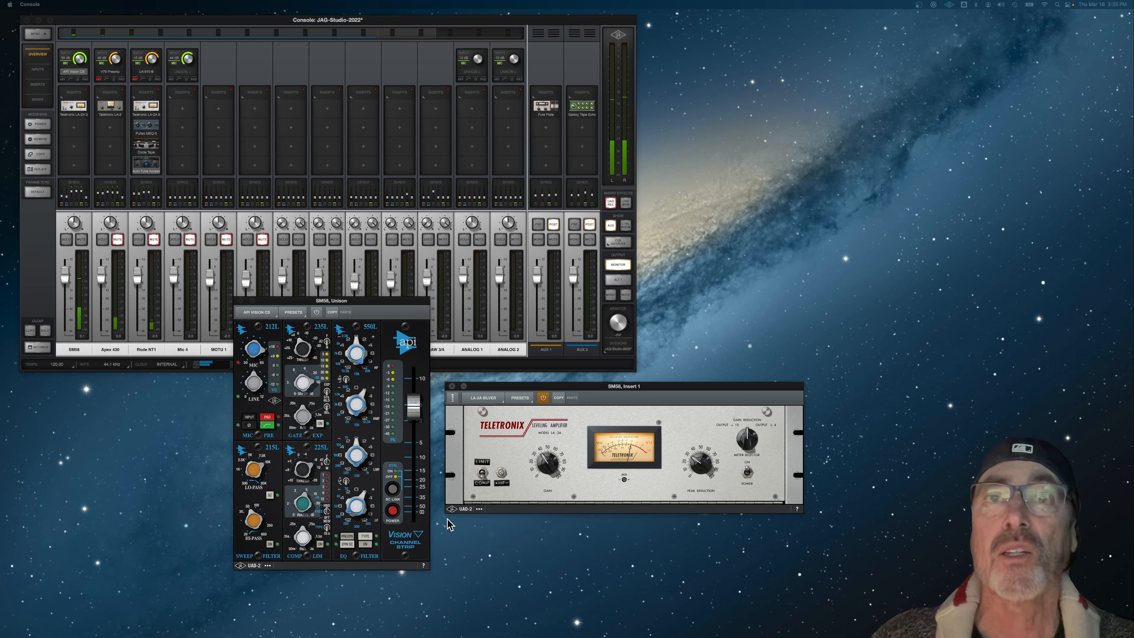
left_click(452, 387)
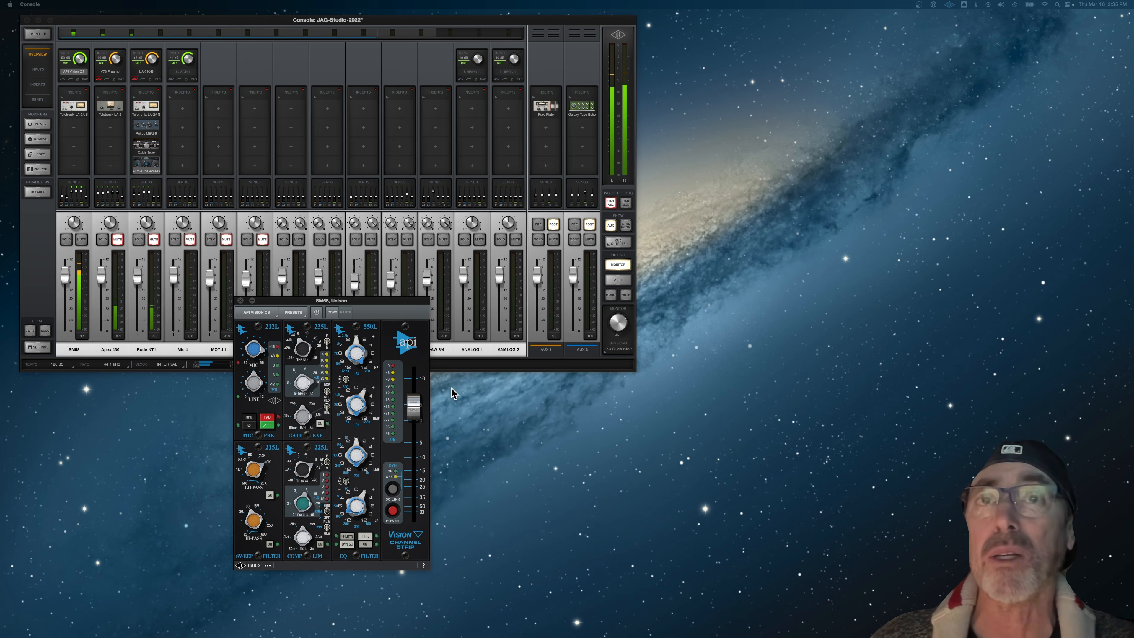
left_click(241, 302)
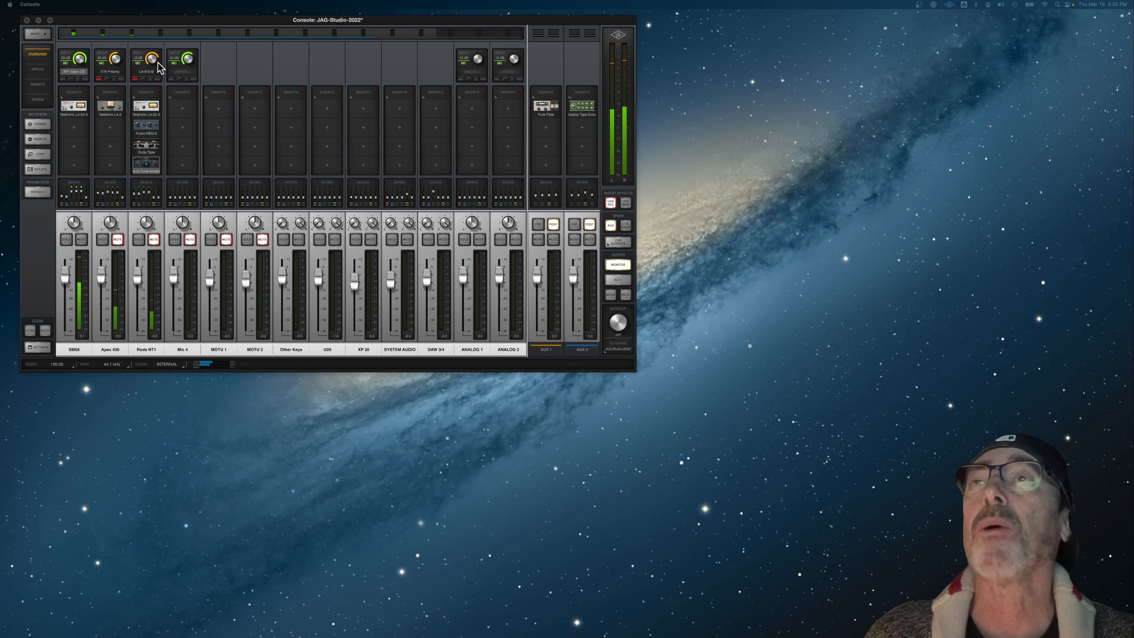
Step: Open the Rode NT1 channel's UA 610-B Unison preamp, place it beside the mixer and adjust its gain
left_click(145, 73)
left_click_drag(328, 300, 735, 83)
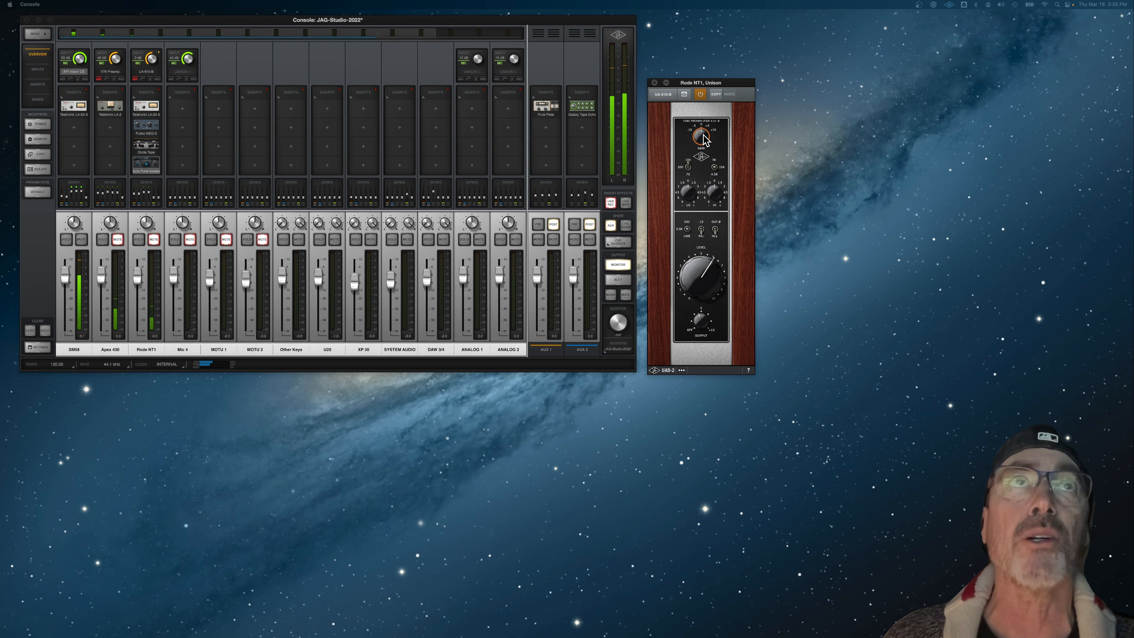
left_click_drag(703, 140, 713, 147)
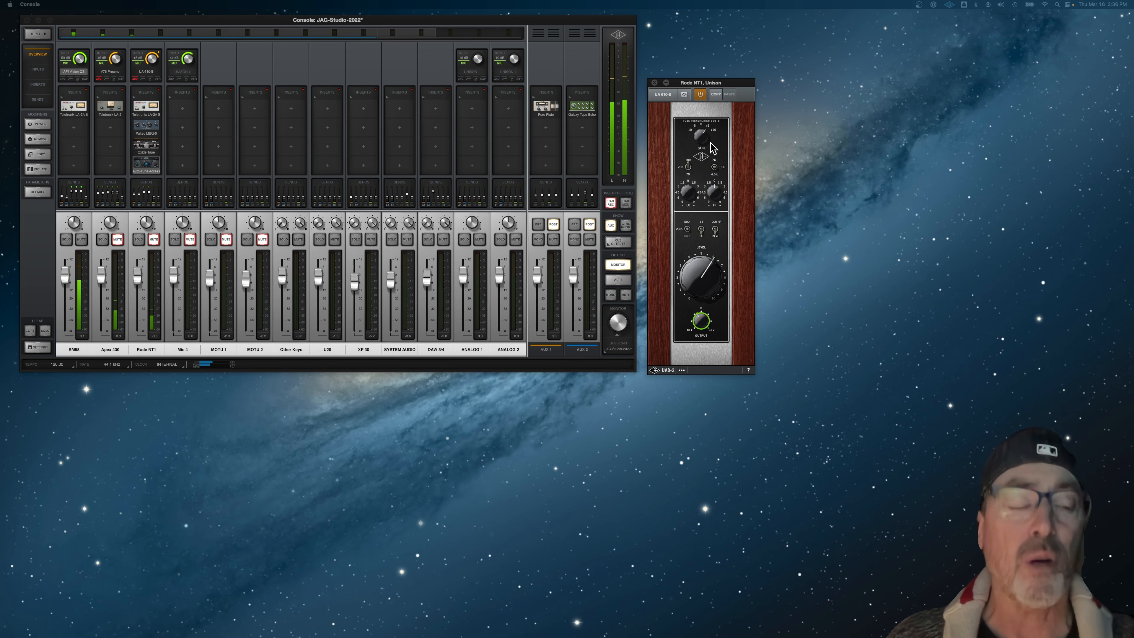
Step: Open the Rode NT1 channel's Teletronix LA-2A and Pultec MEQ-5 inserts and stack their windows below the mixer
left_click(151, 114)
left_click_drag(885, 97, 625, 389)
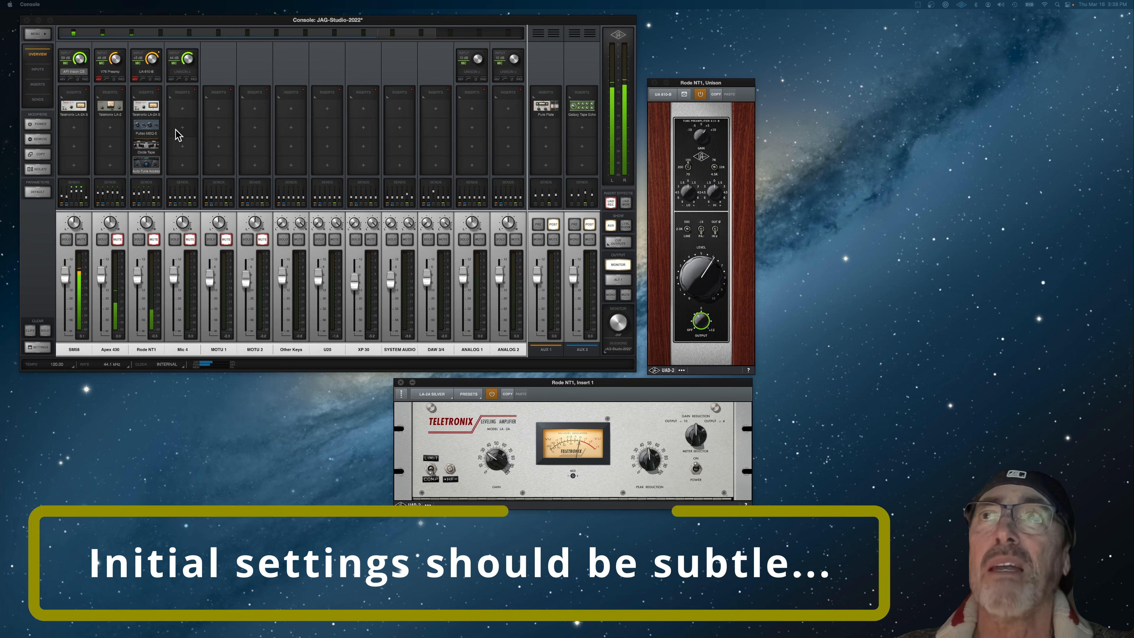
left_click(146, 126)
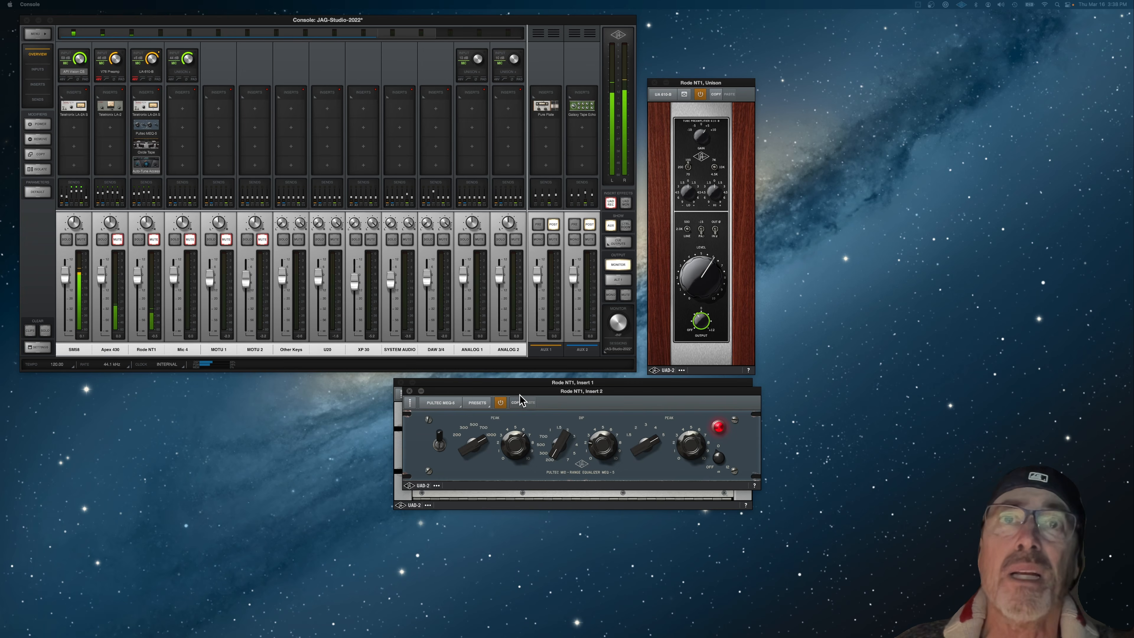
left_click_drag(530, 394, 523, 522)
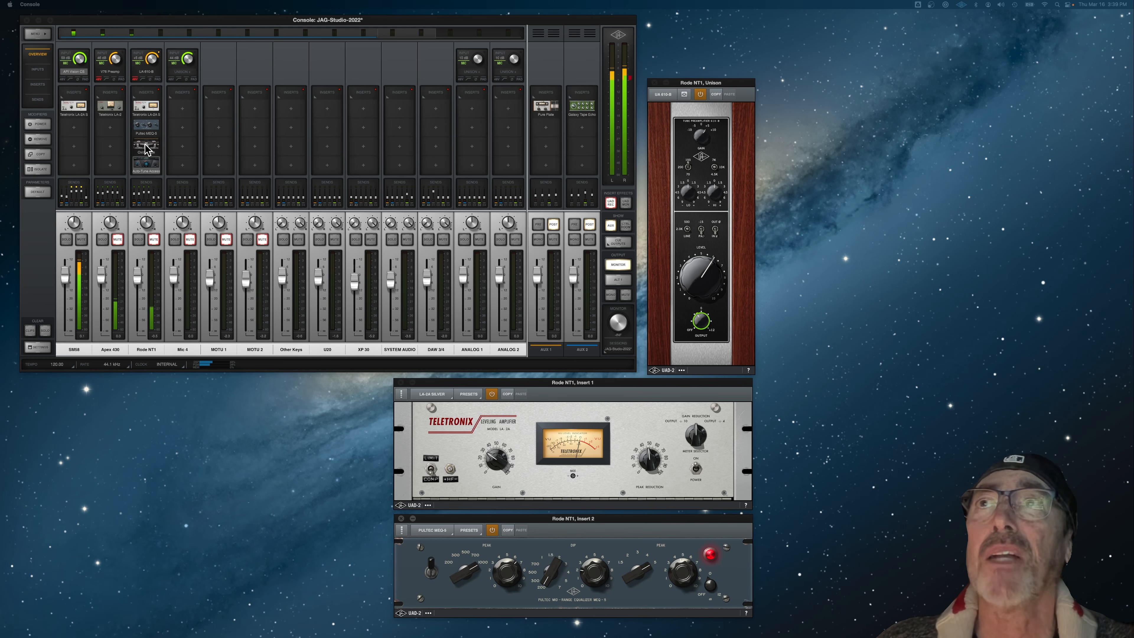
Step: Open the Rode NT1 channel's Oxide Tape and Auto-Tune inserts and place their windows beside the compressor and equalizer
left_click(146, 143)
left_click_drag(488, 530, 210, 388)
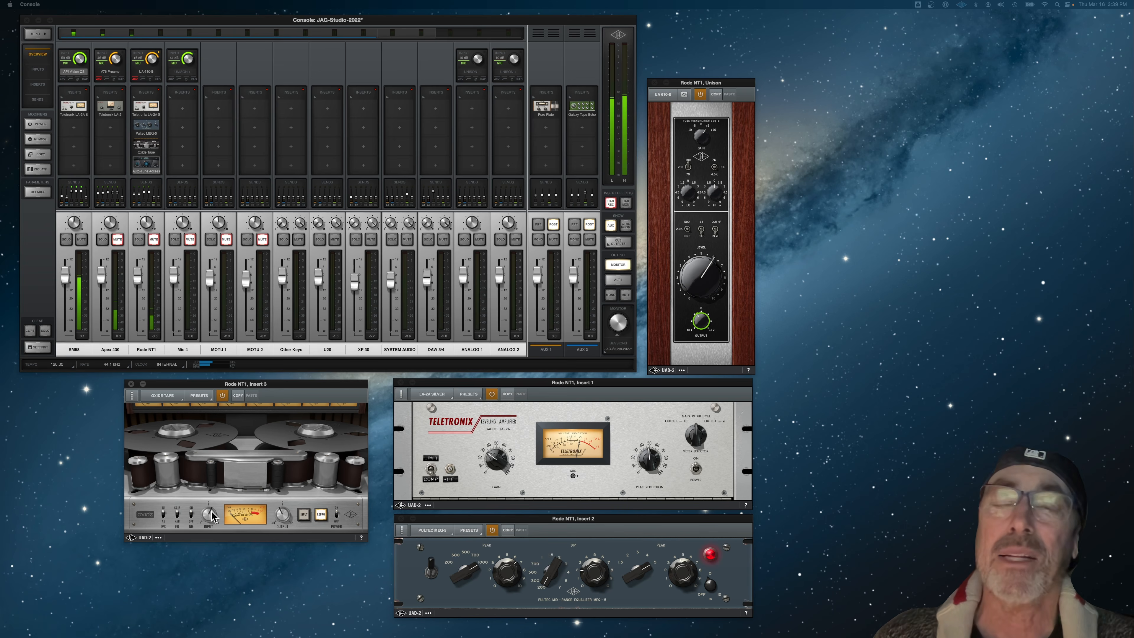
left_click(147, 166)
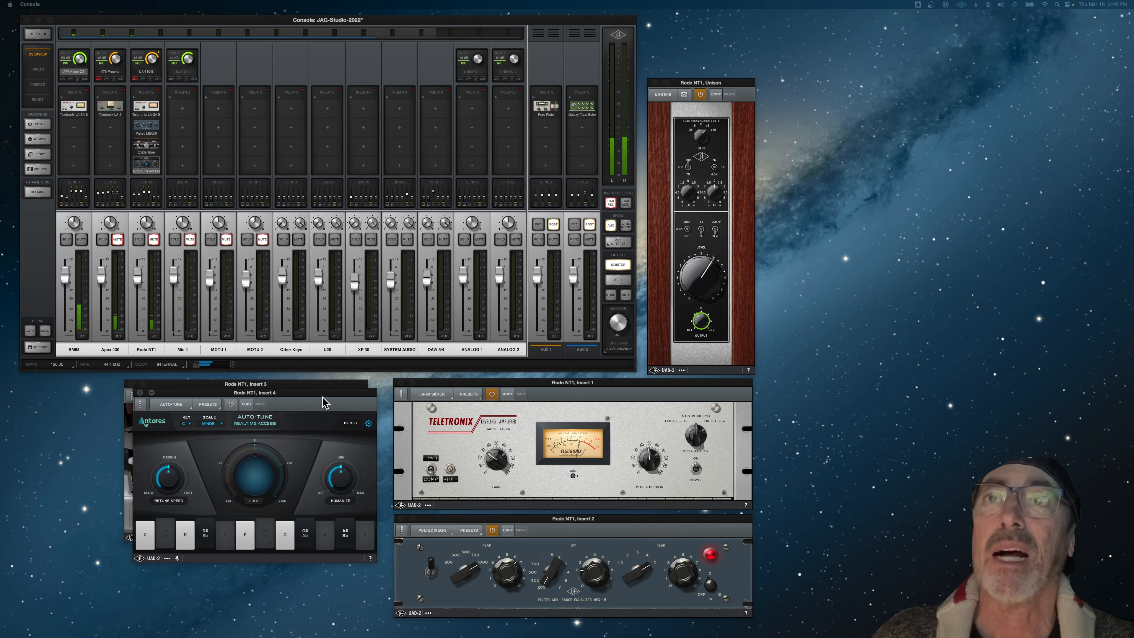
left_click_drag(325, 396, 218, 456)
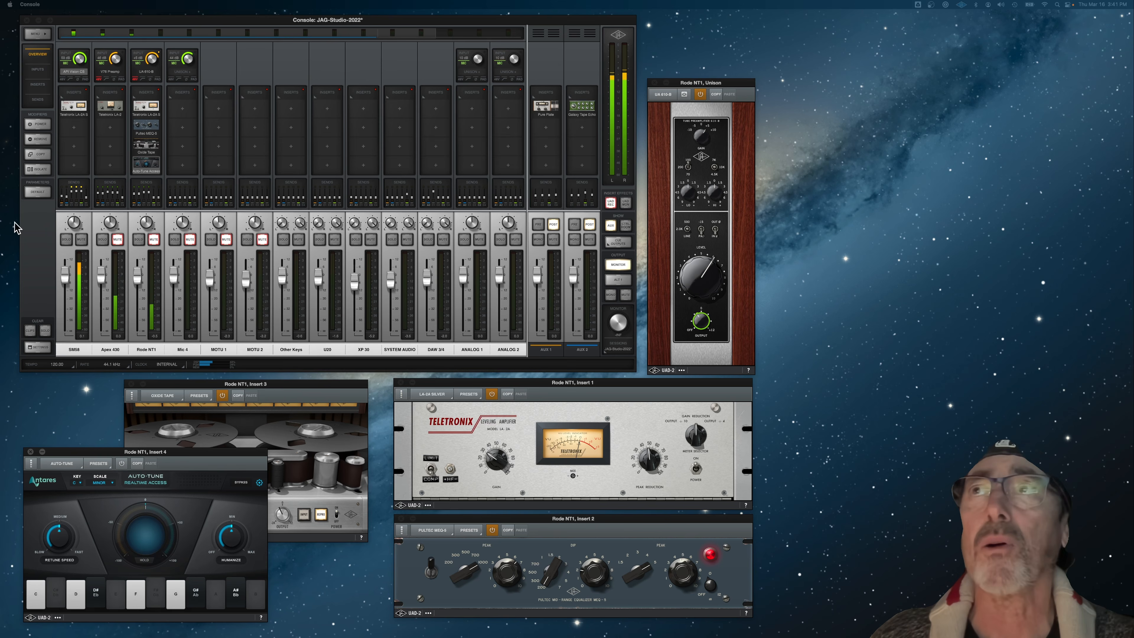
Step: Show the SM58 channel's sends and slightly raise its Aux 1 send level
left_click(77, 188)
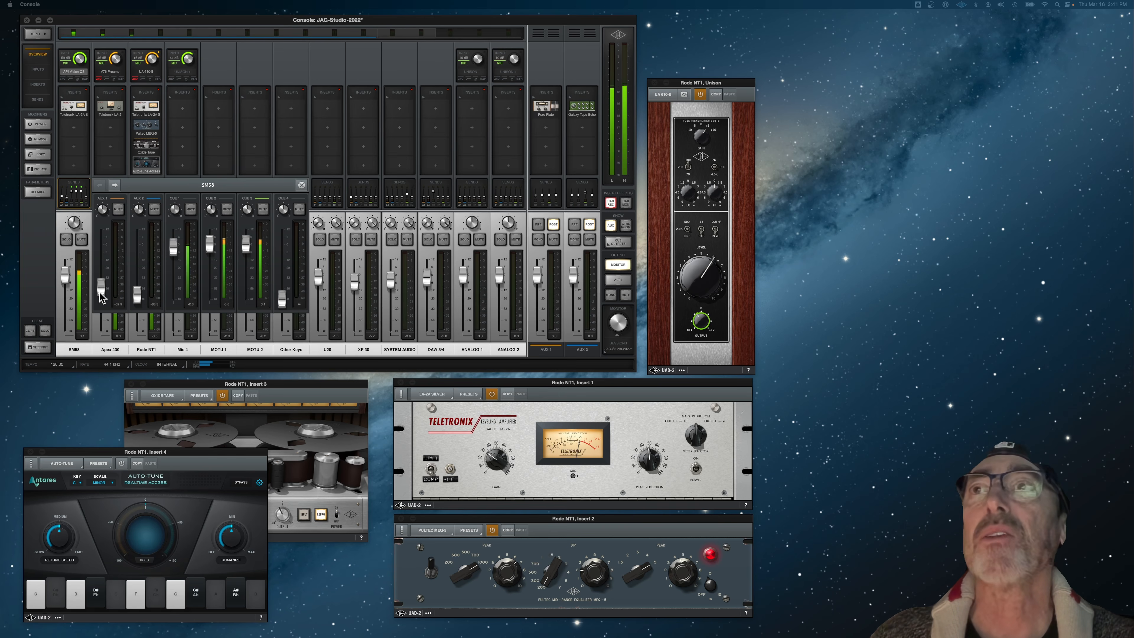
mouse_move(103, 289)
left_mouse_down()
mouse_move(103, 271)
mouse_move(104, 282)
left_mouse_up()
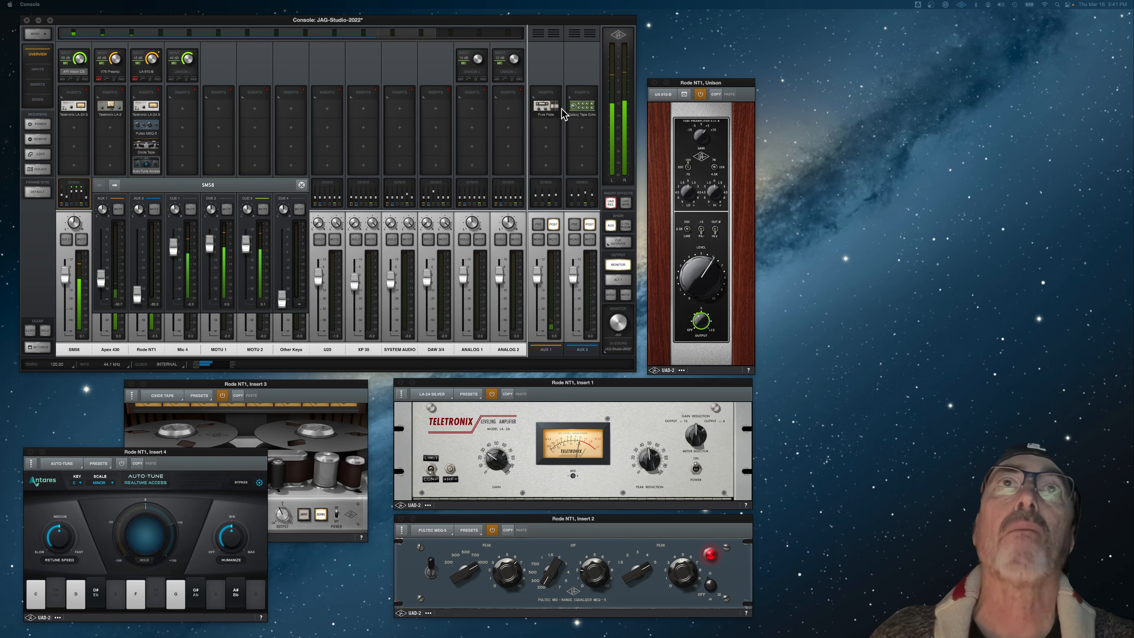
Step: Open the Pure Plate insert on AUX 1 and the Galaxy Tape Echo insert on AUX 2, stacking their windows beside the Unison preamp
left_click(545, 107)
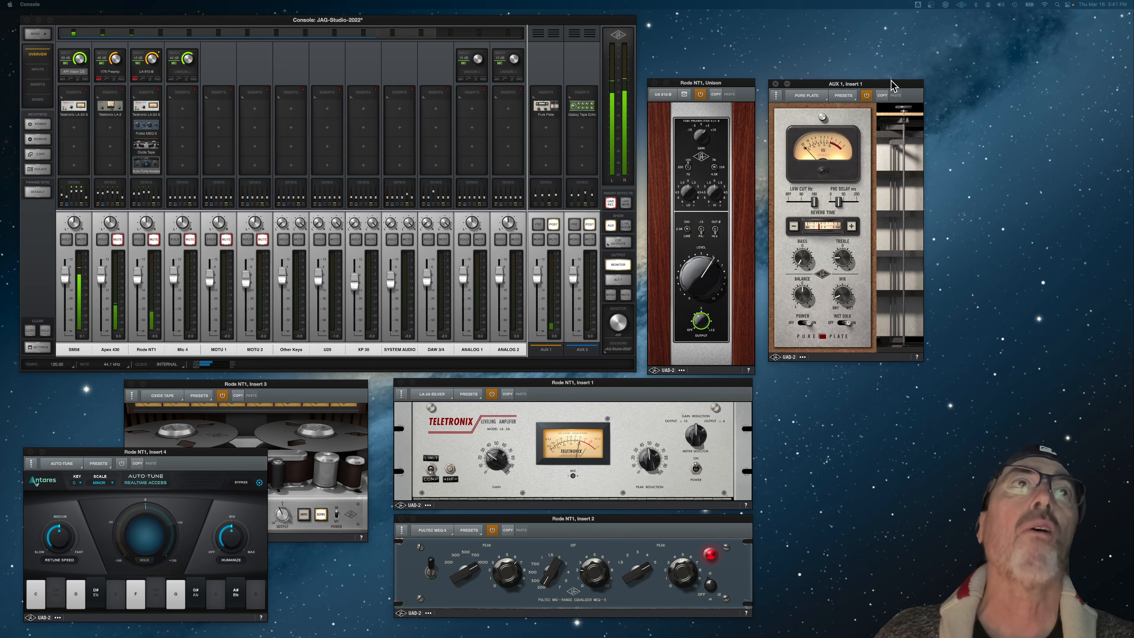
left_click_drag(889, 72, 887, 69)
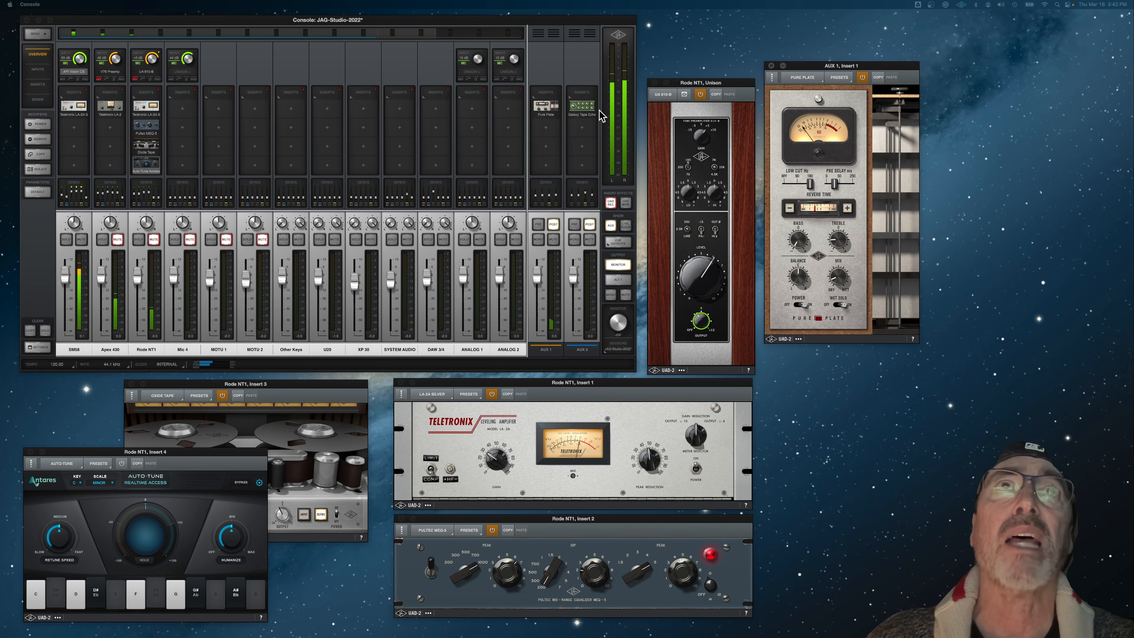
left_click(581, 106)
left_click_drag(1022, 77, 1014, 357)
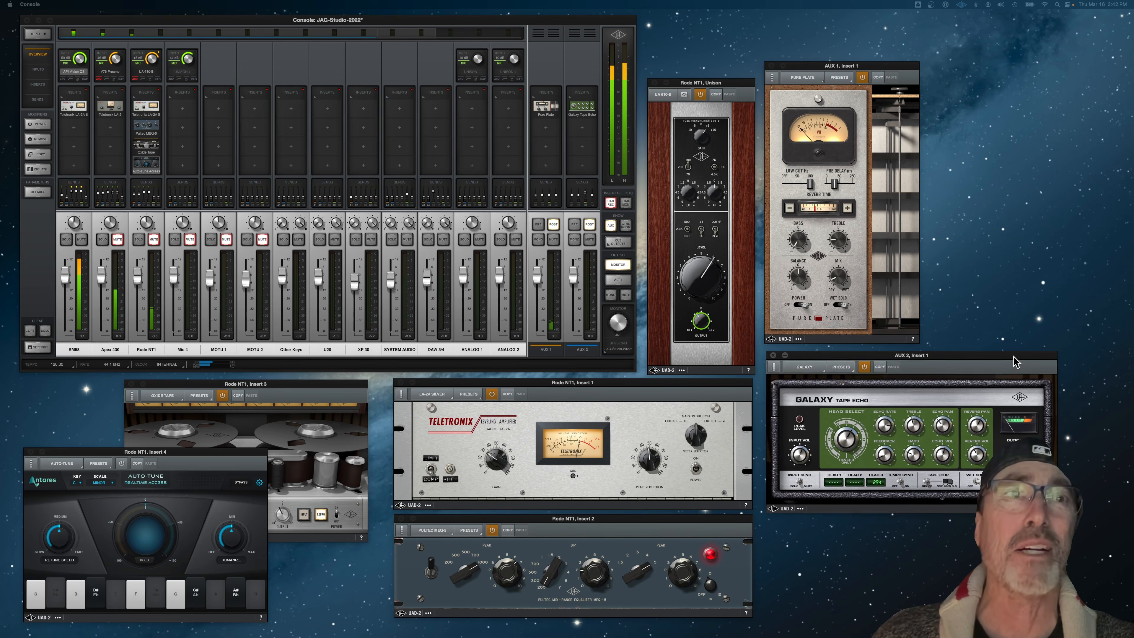
Step: Pull the SM58 channel's Aux 2 send fully down, lower its Aux 1 send to about -47.8, and close the sends
left_click(73, 193)
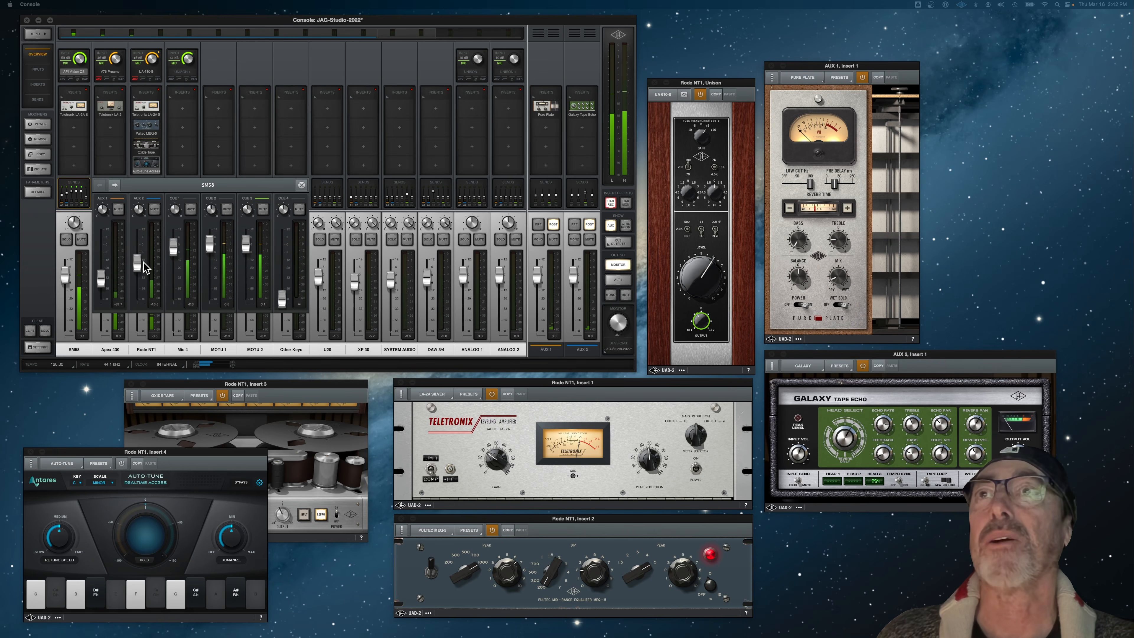
left_click_drag(144, 261, 145, 308)
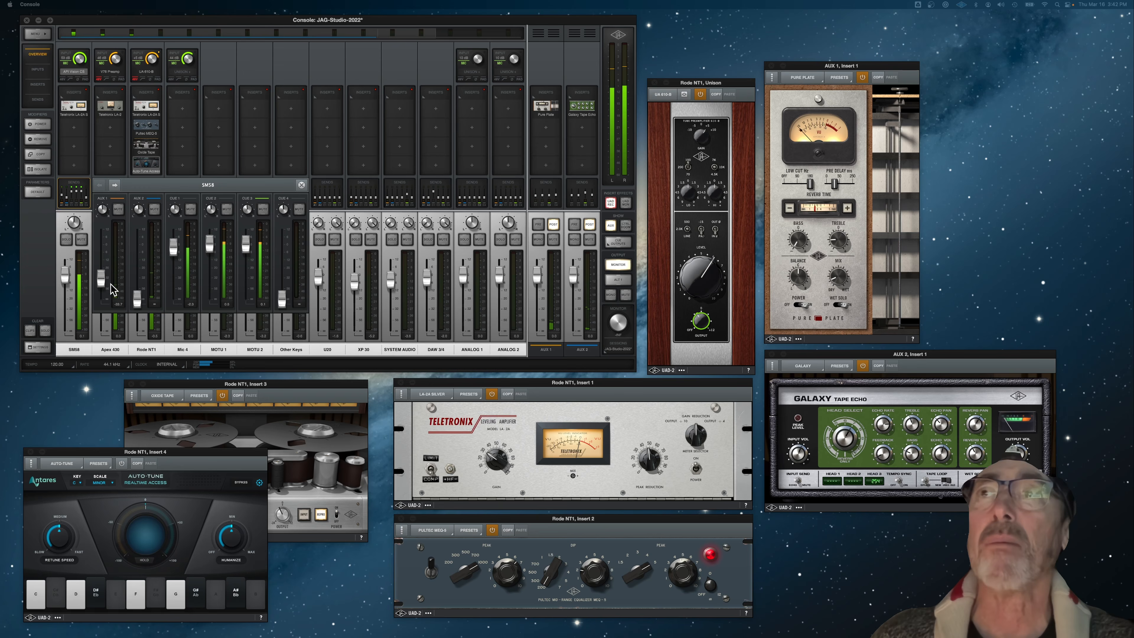
left_click_drag(102, 280, 102, 286)
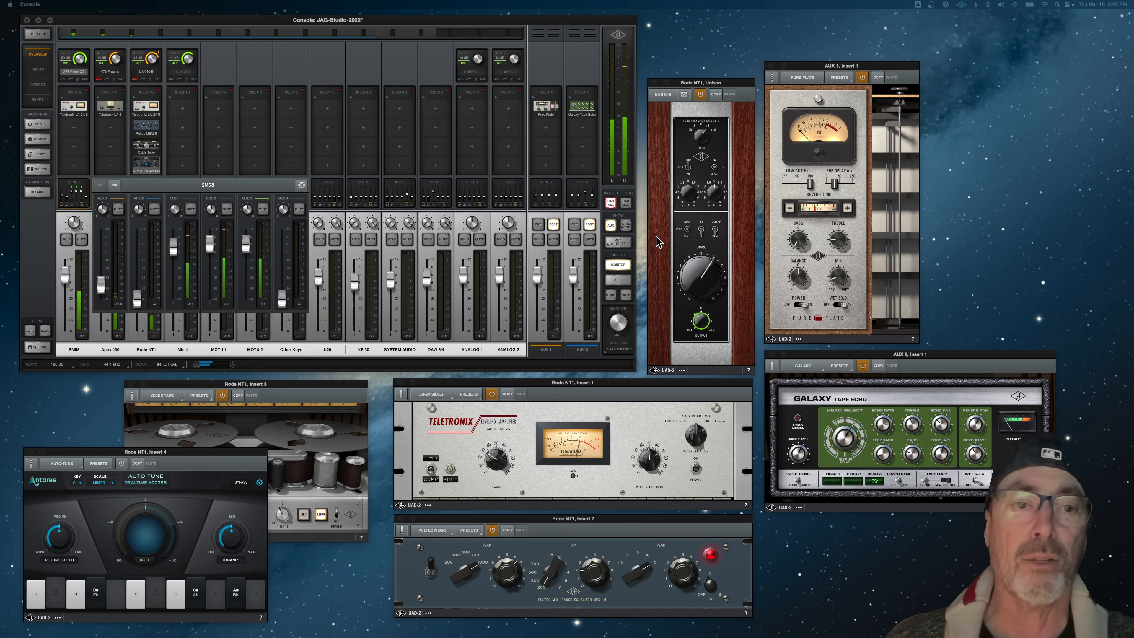
left_click(302, 184)
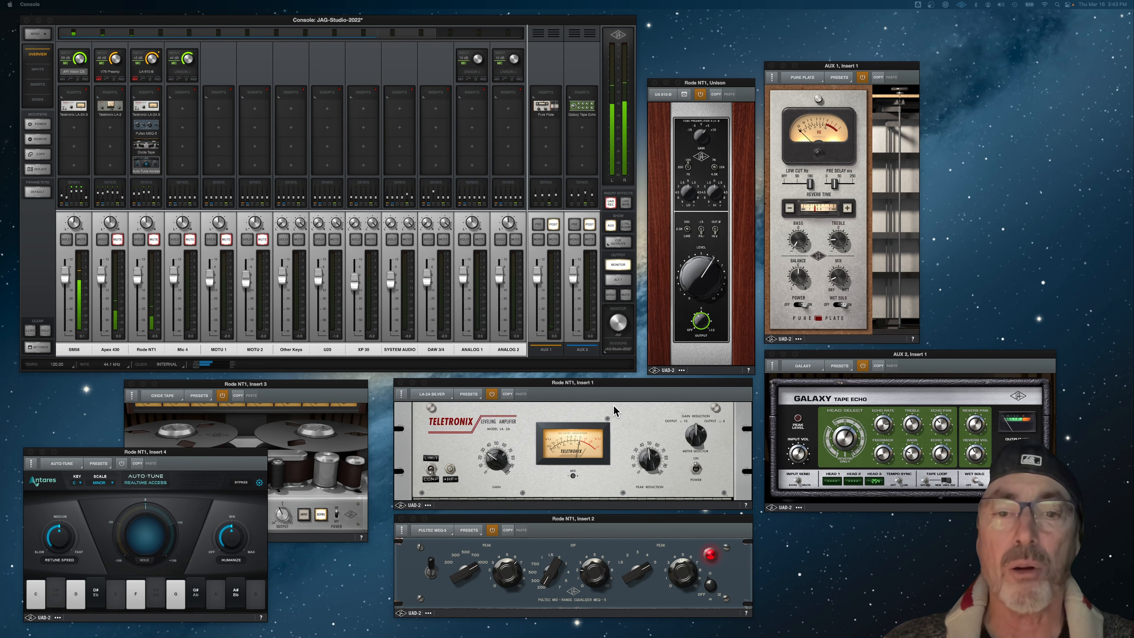
Step: Toggle the mixer's global insert effects mode between UAD REC and UAD MON
left_click(610, 205)
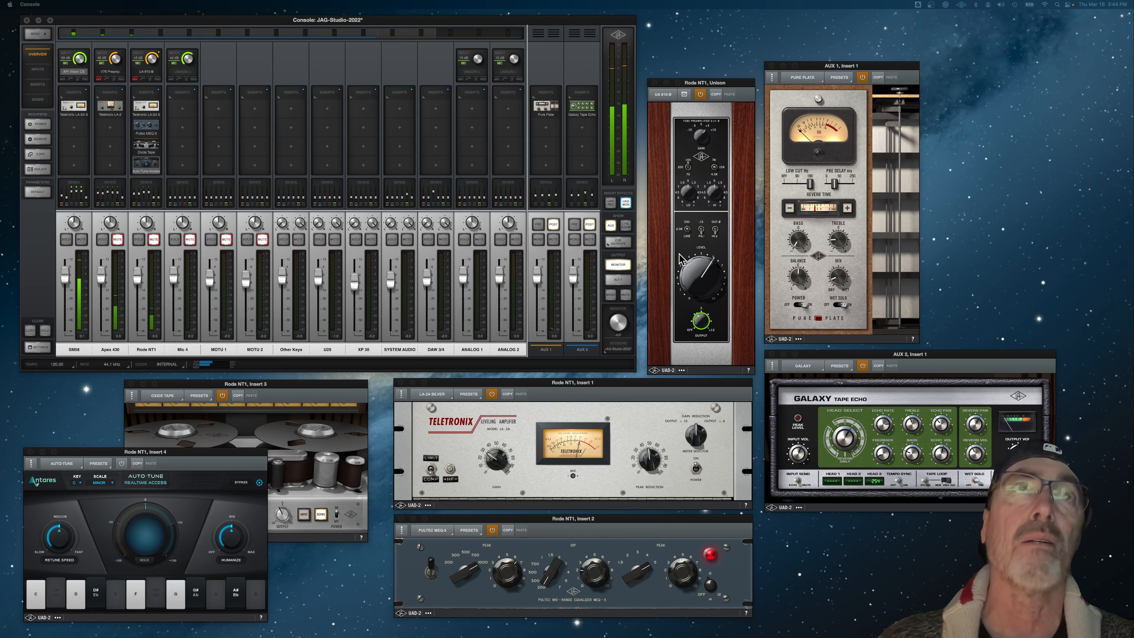
left_click(611, 203)
left_click(625, 204)
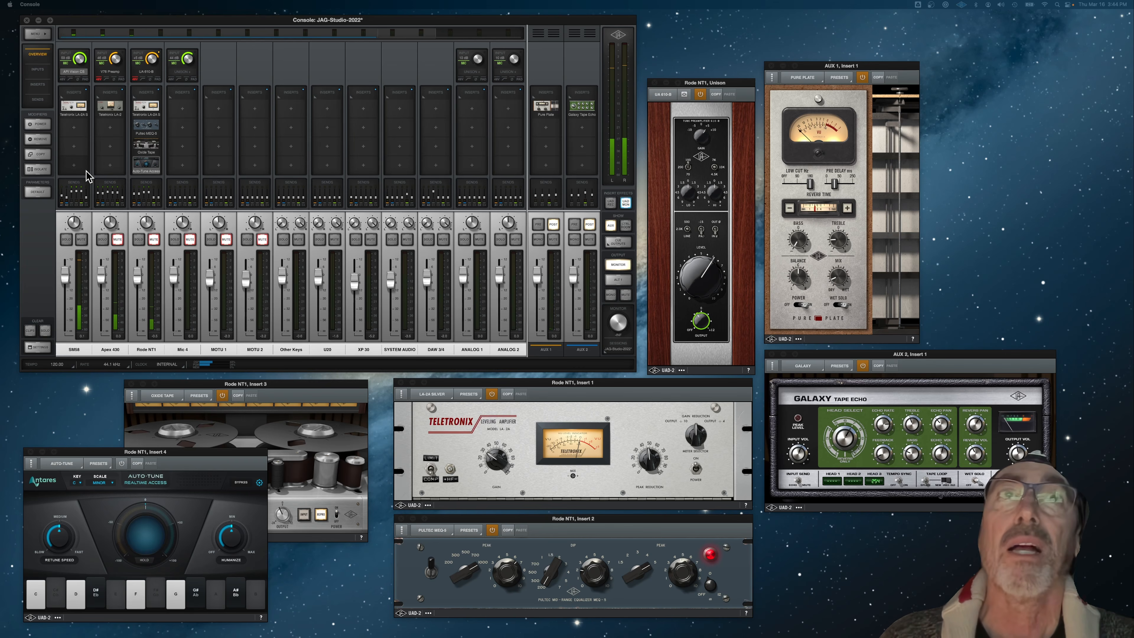
left_click(611, 203)
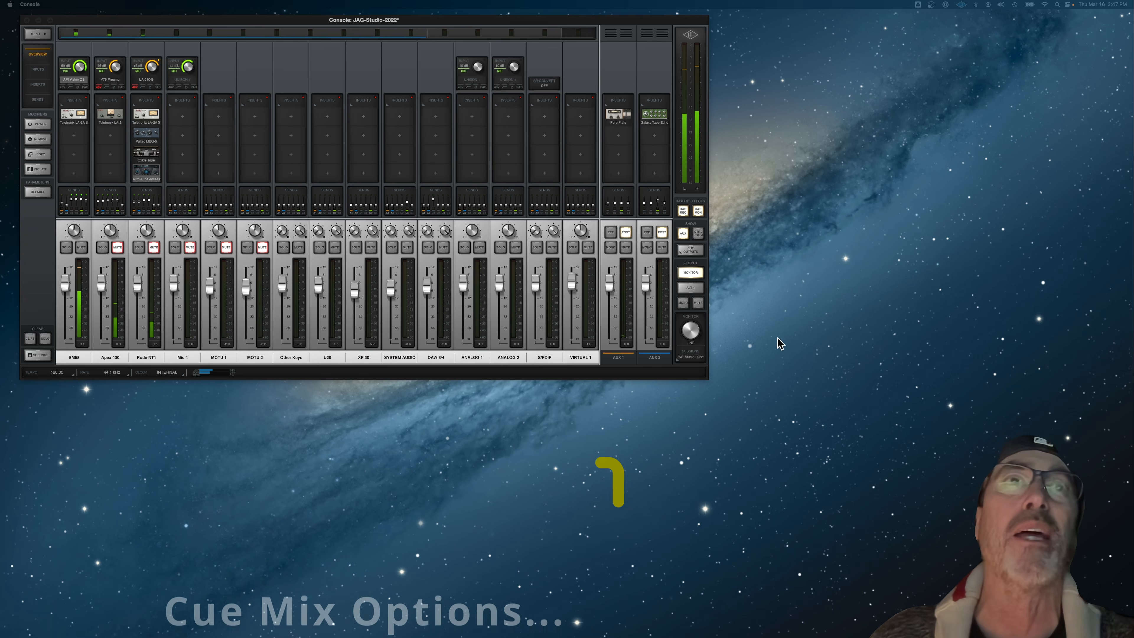
Step: Show the cue outputs and assign Cue 1 to headphone output HP 1 and Cue 2 to HP 2
left_click(687, 251)
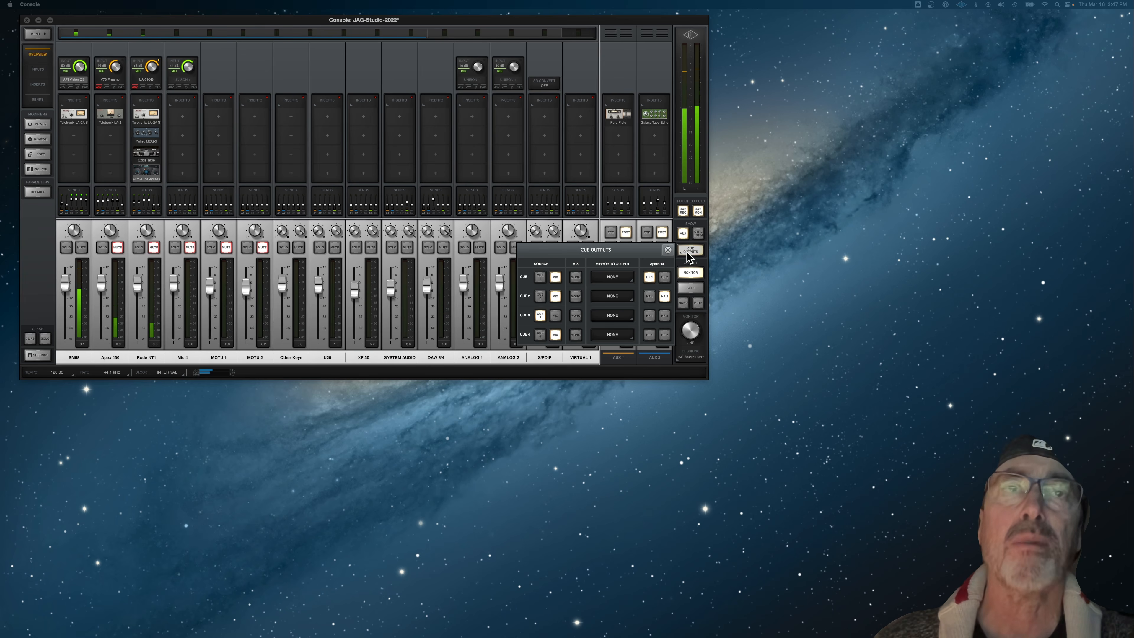
left_click(649, 277)
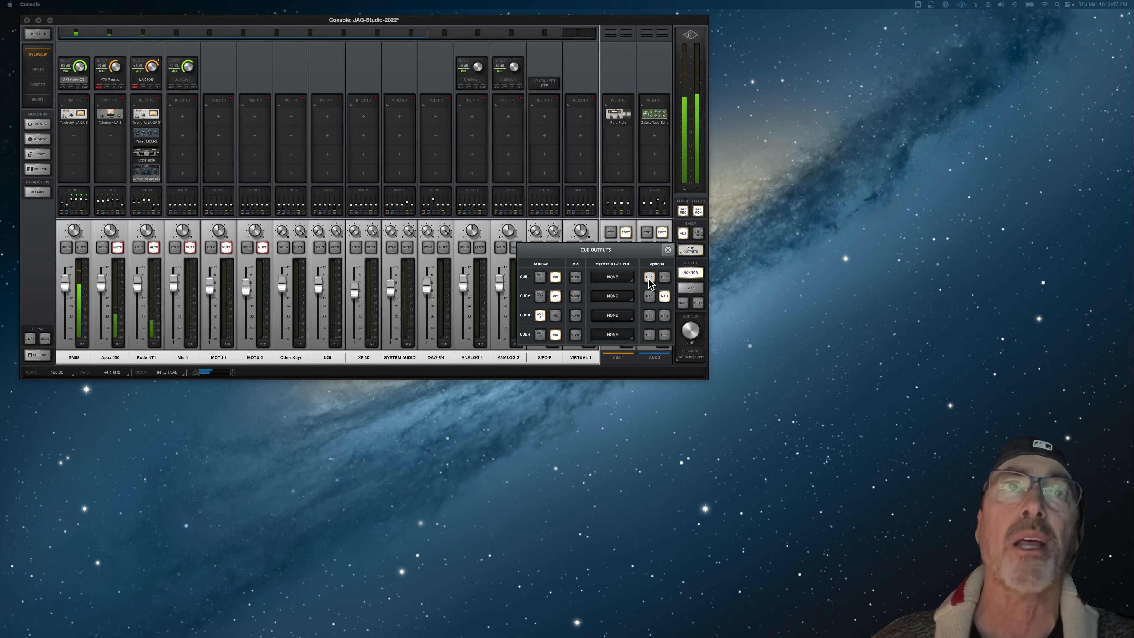
left_click(648, 277)
left_click(665, 297)
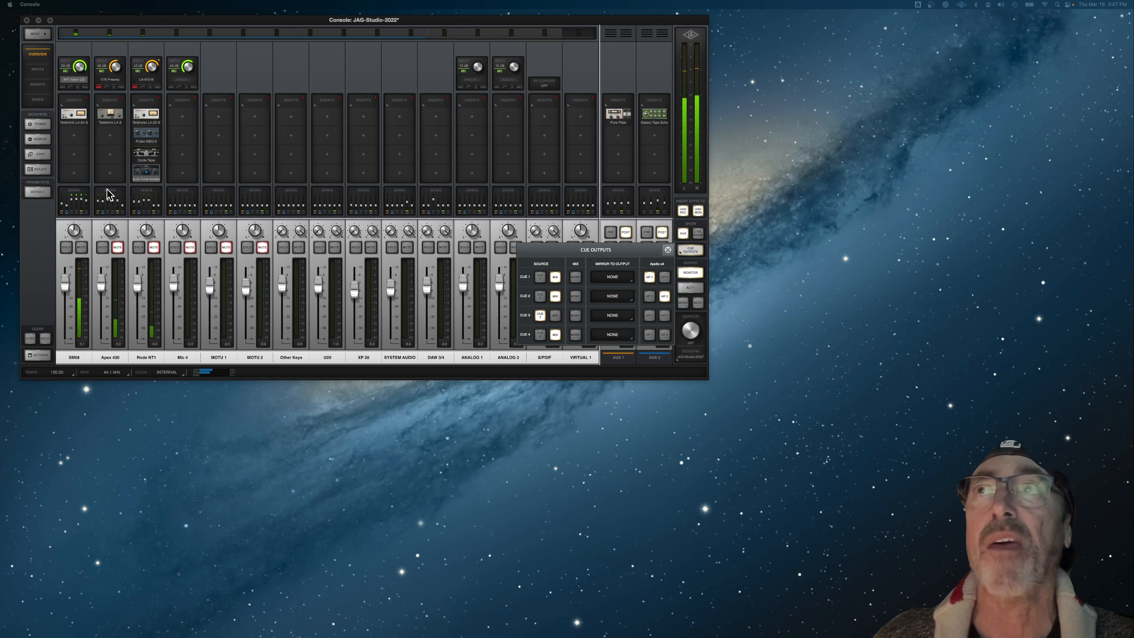
Step: Lower the SM58 channel's Cue 2 and Cue 3 send levels, then close its sends
left_click(79, 196)
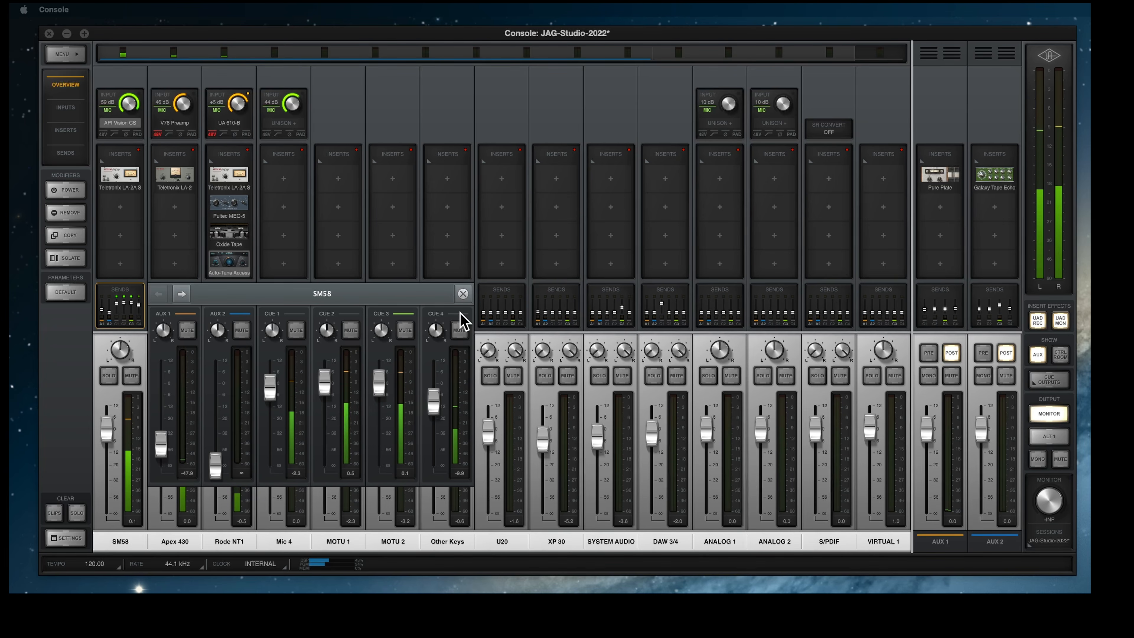
left_click_drag(325, 379, 325, 406)
left_click_drag(379, 380, 429, 411)
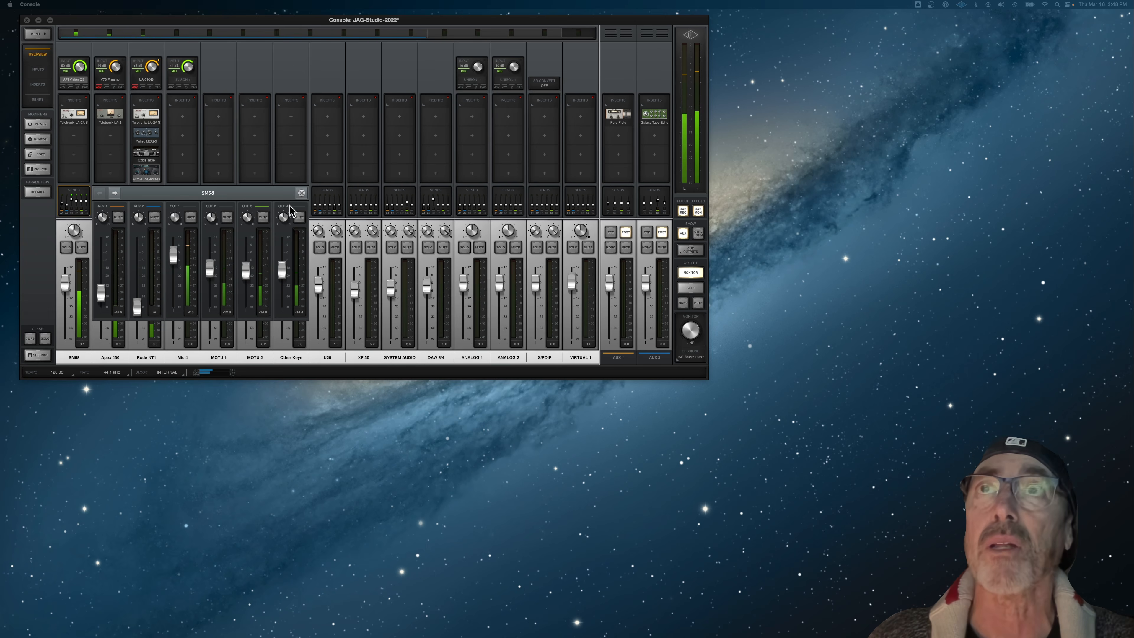
left_click(301, 192)
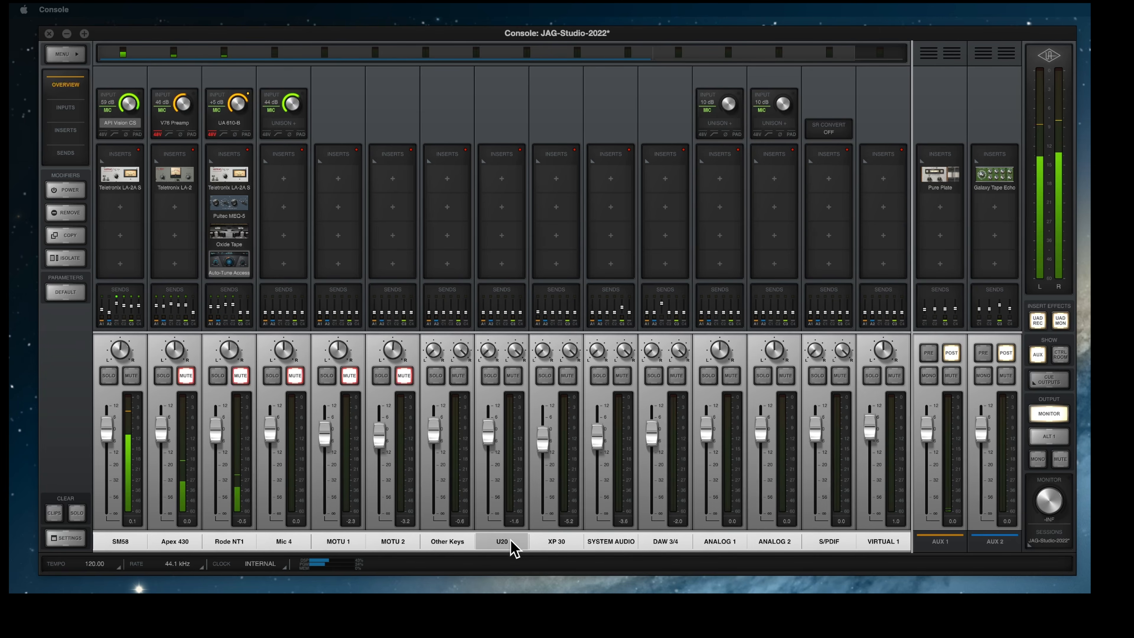
Step: Unlink the XP 30 channel's ADAT 7/8 stereo pair, link it again and close its channel settings
left_click(556, 543)
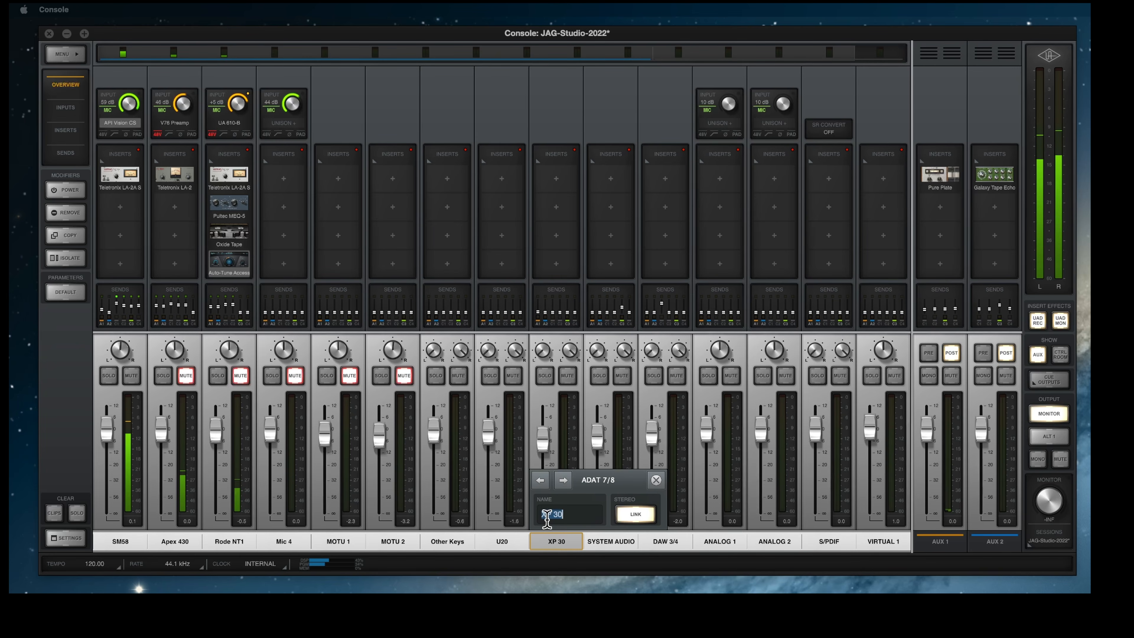
left_click(638, 515)
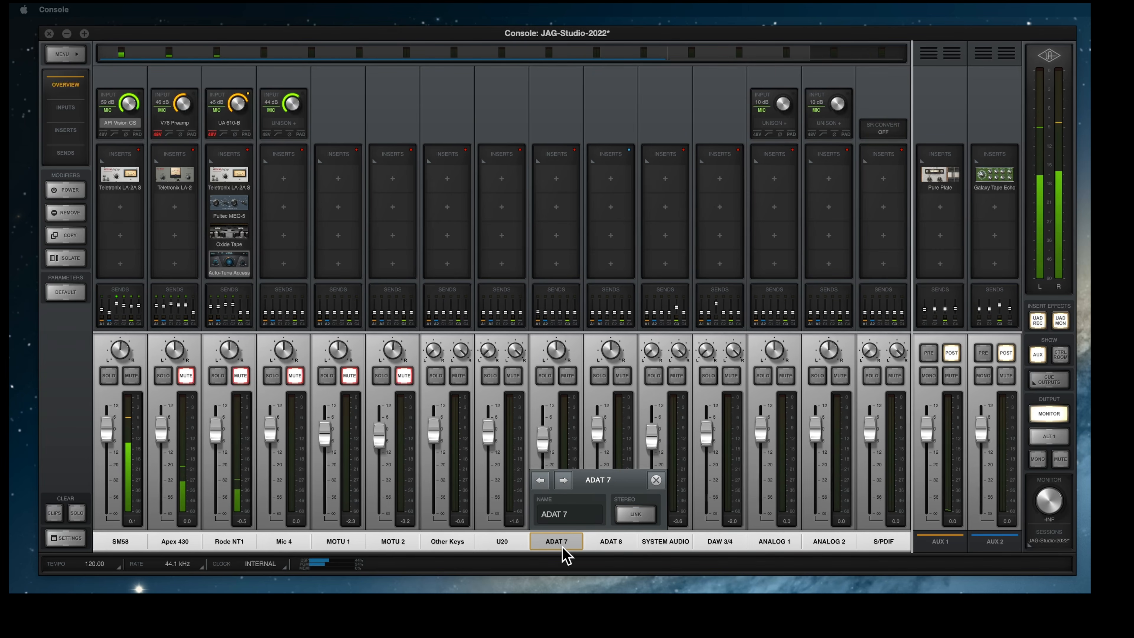
left_click(635, 514)
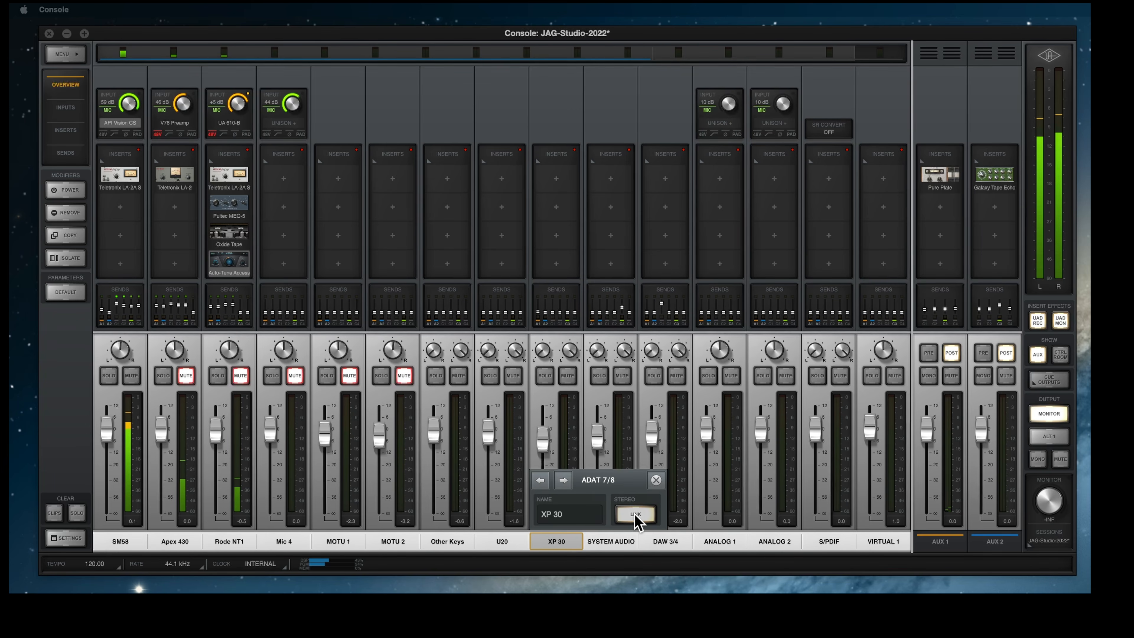
left_click(656, 480)
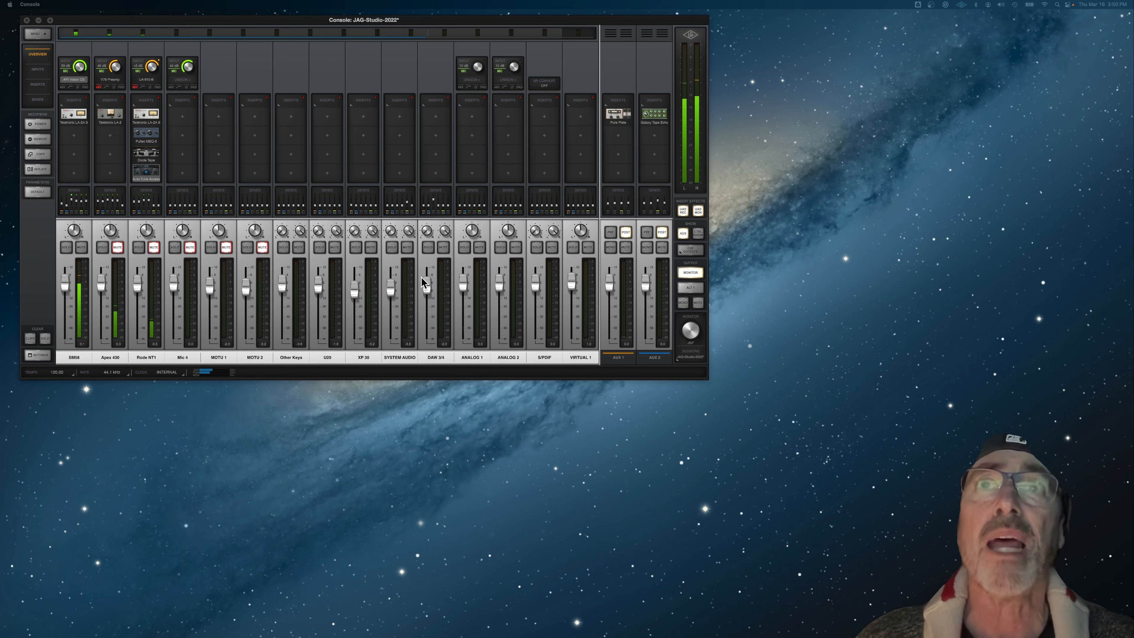
Step: Lower the SYSTEM AUDIO channel's fader slightly and show the destinations its mix can be copied to
mouse_move(390, 288)
left_mouse_down()
mouse_move(392, 321)
mouse_move(391, 297)
left_mouse_up()
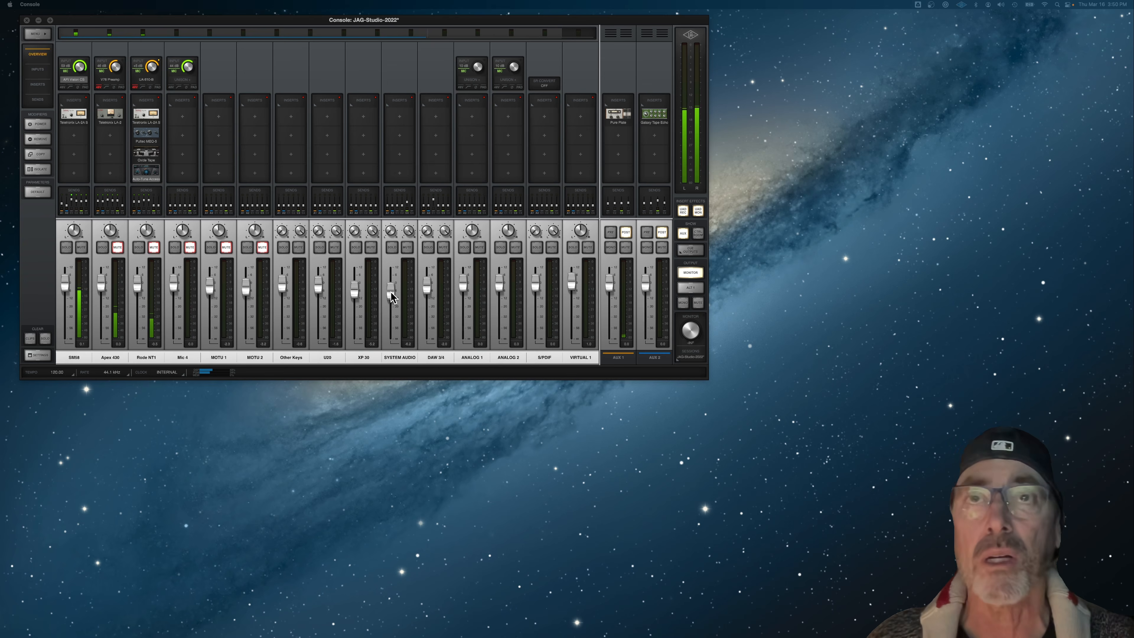
right_click(392, 298)
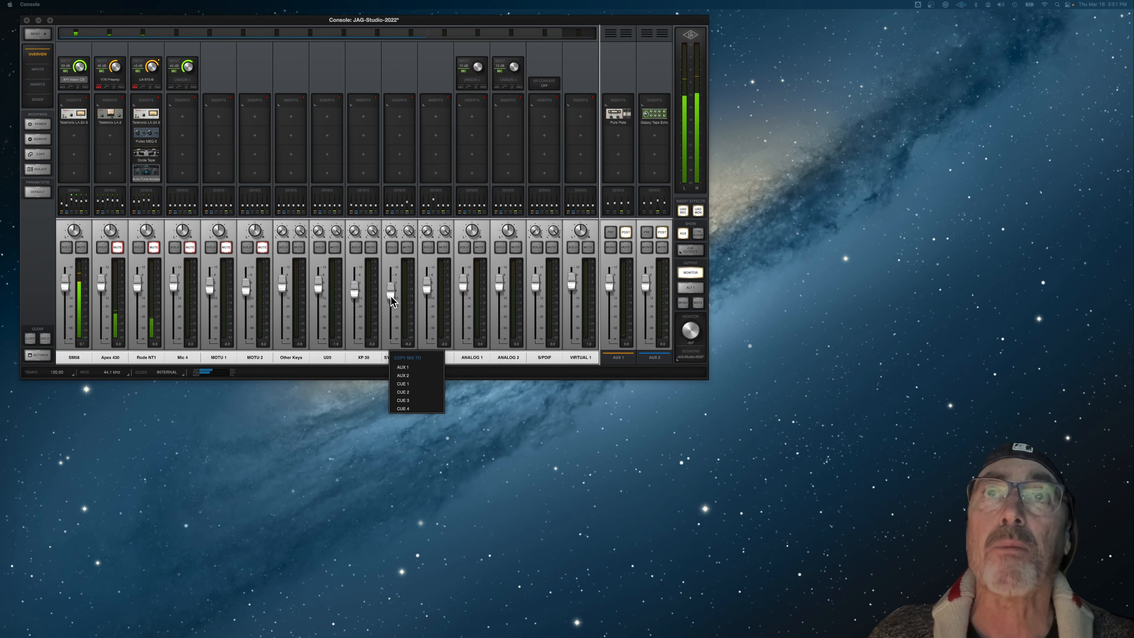
left_click(369, 440)
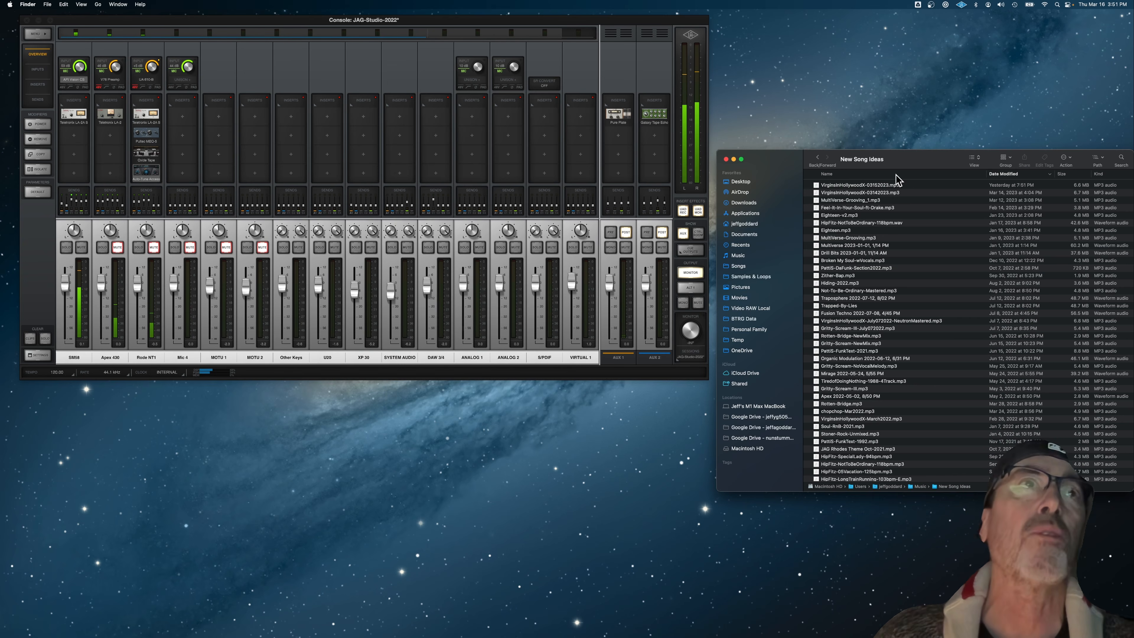
Step: In Finder, preview MultiVerse-Grooving_1.mp3 with its player below the mixer and adjust the SYSTEM AUDIO fader during playback
left_click_drag(923, 162, 919, 163)
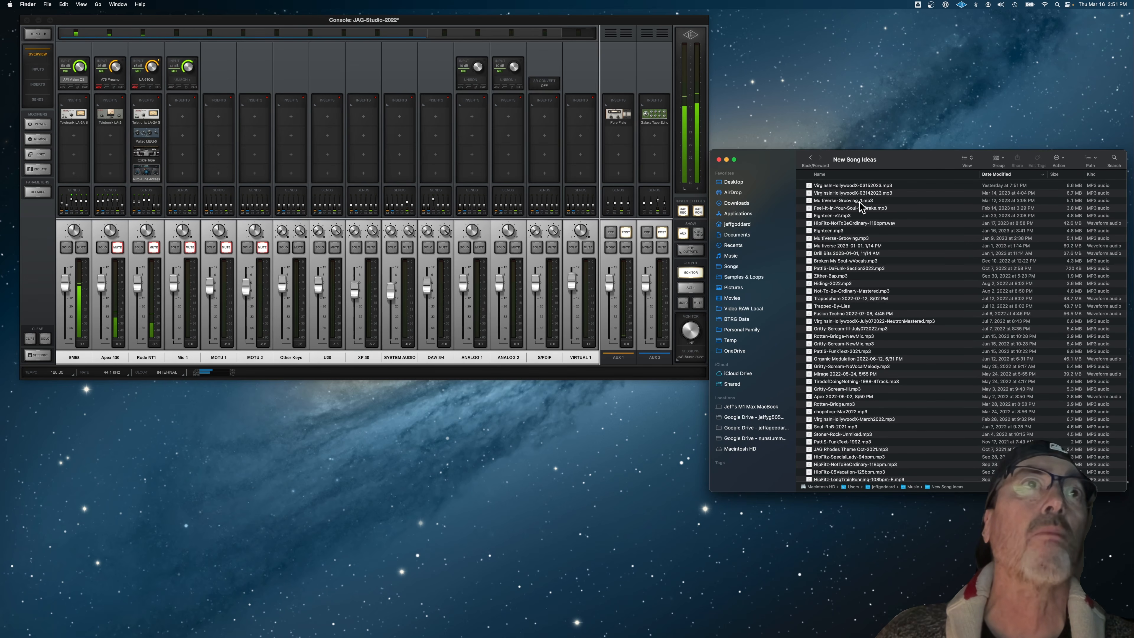
left_click(845, 200)
key("space")
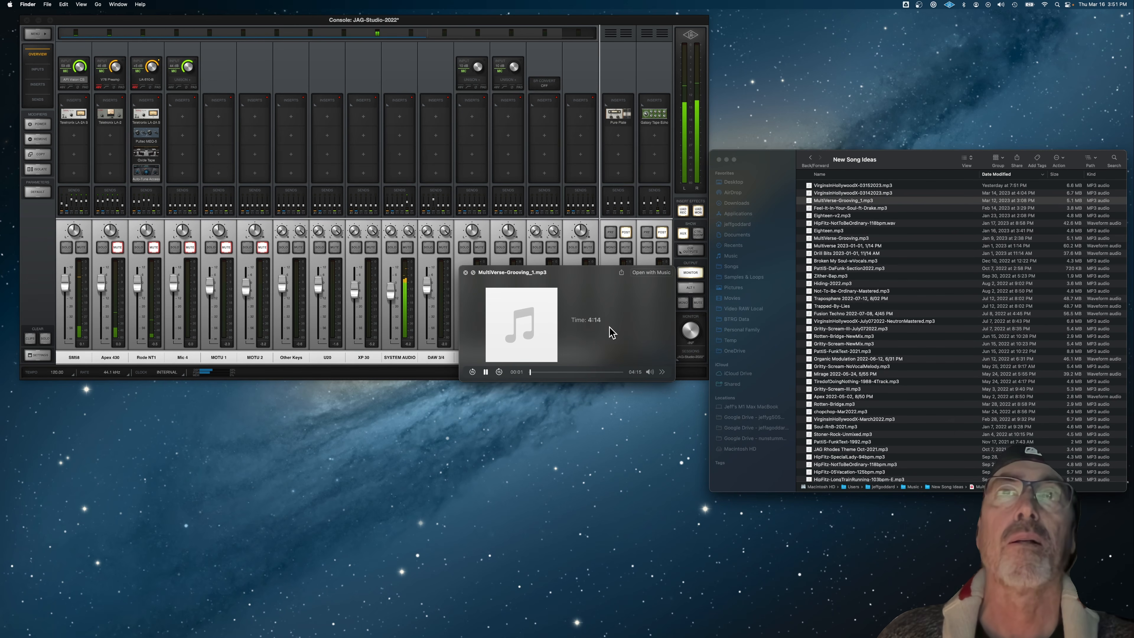
left_click_drag(583, 281, 598, 410)
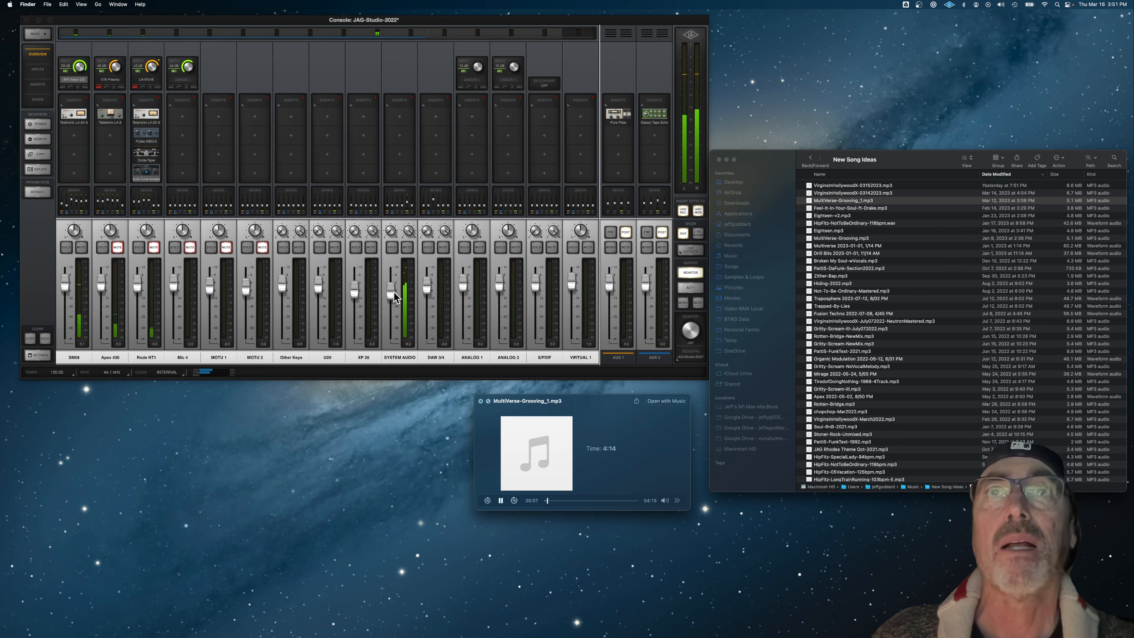
left_click_drag(393, 294, 393, 320)
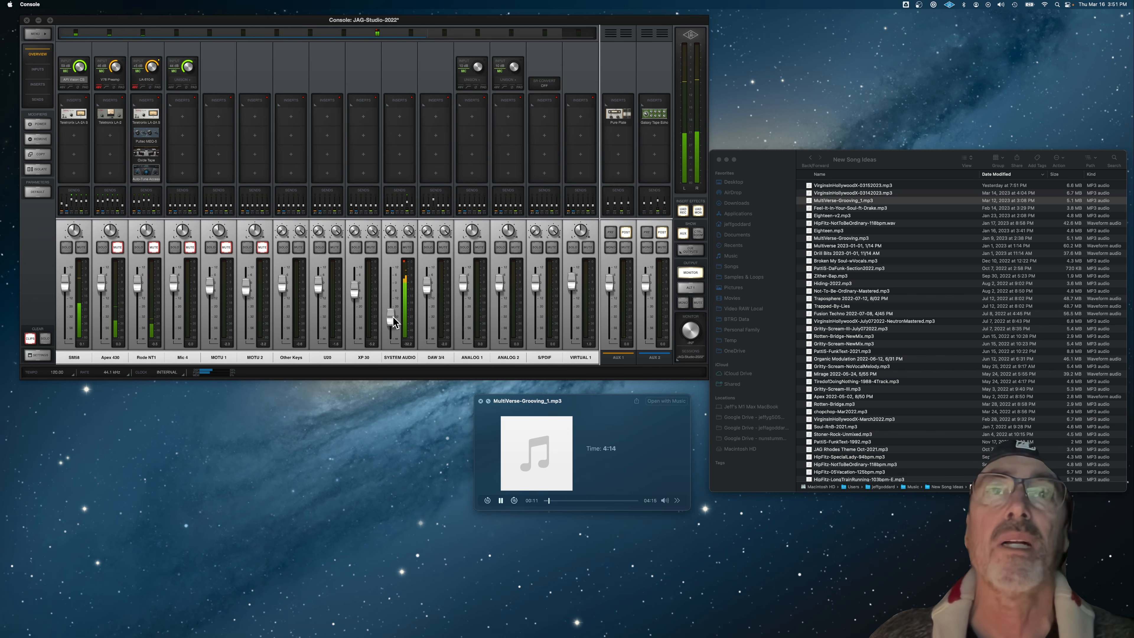
right_click(393, 318)
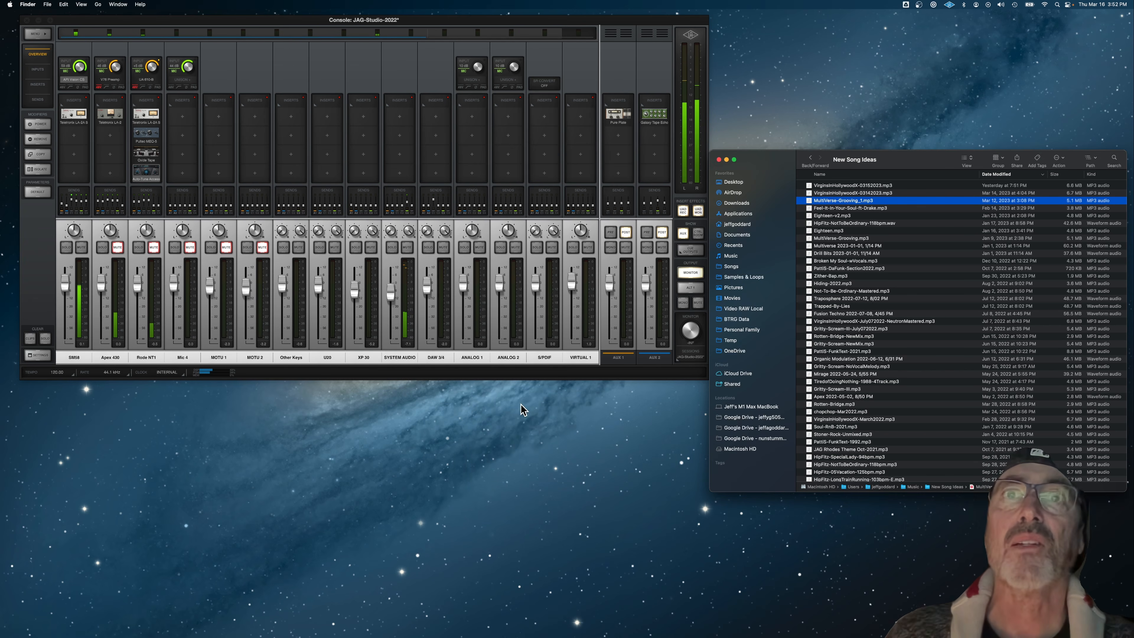
Step: Examine the name and stereo link settings of the DAW 3/4 virtual channel, then close them
left_click(439, 360)
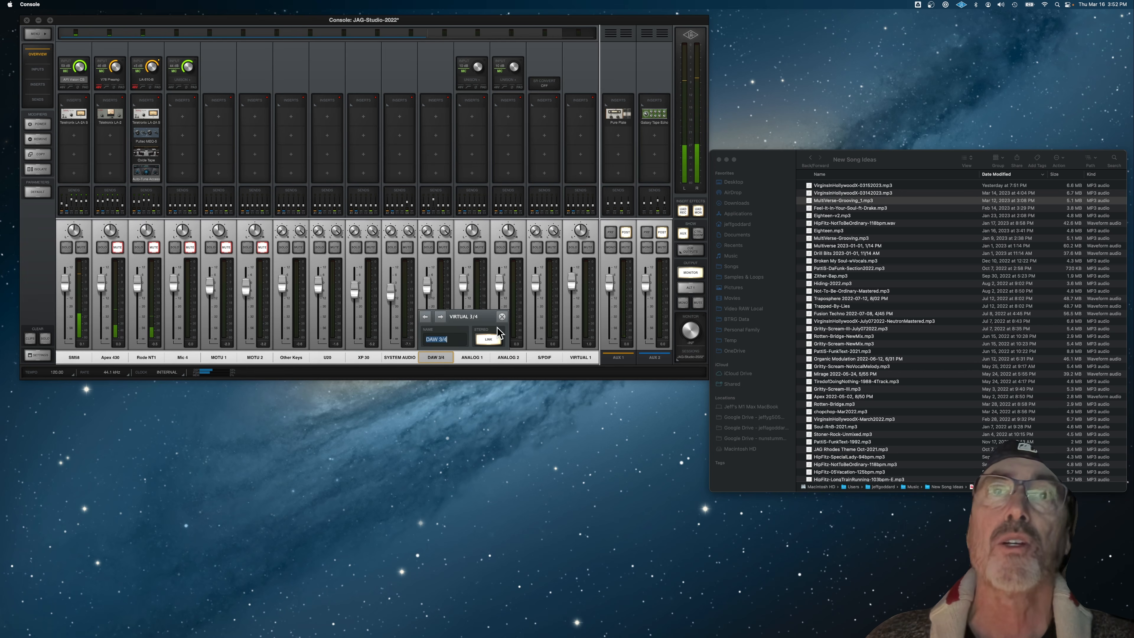
left_click(502, 316)
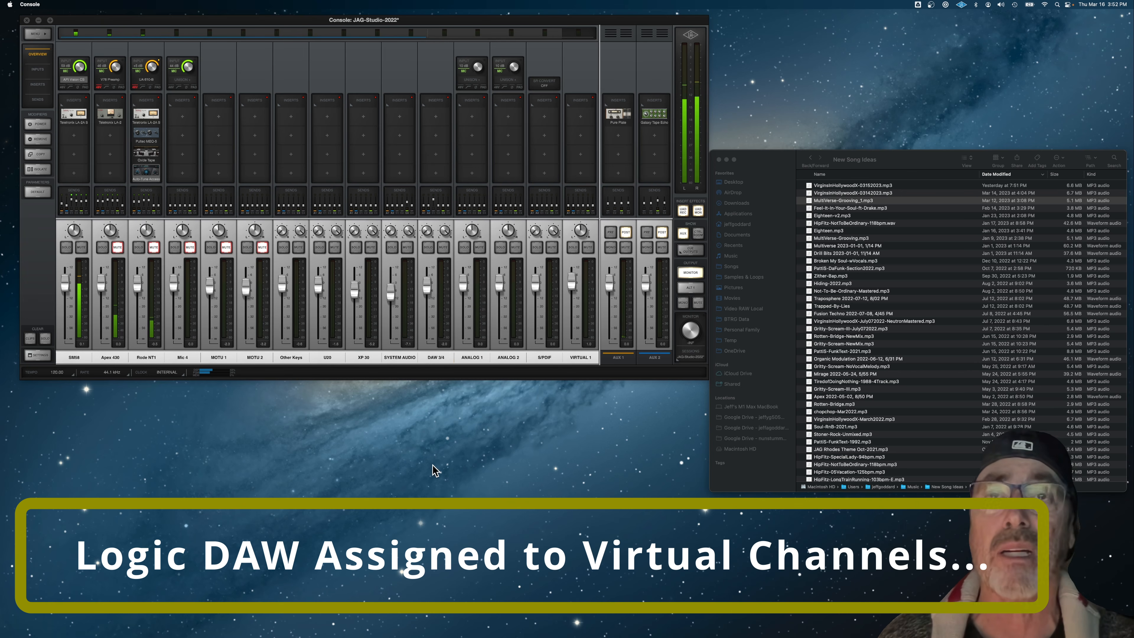